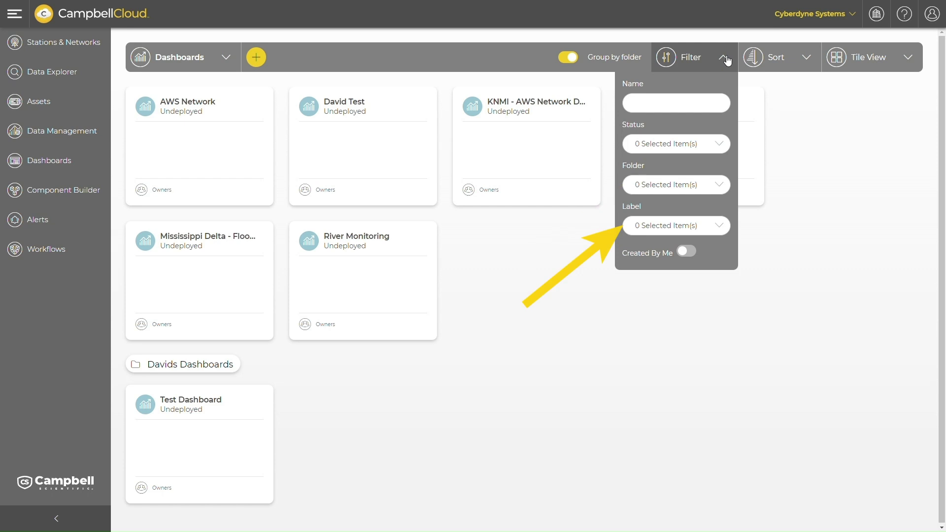
# Create a new Standard Dashboard
pyautogui.click(808, 60)
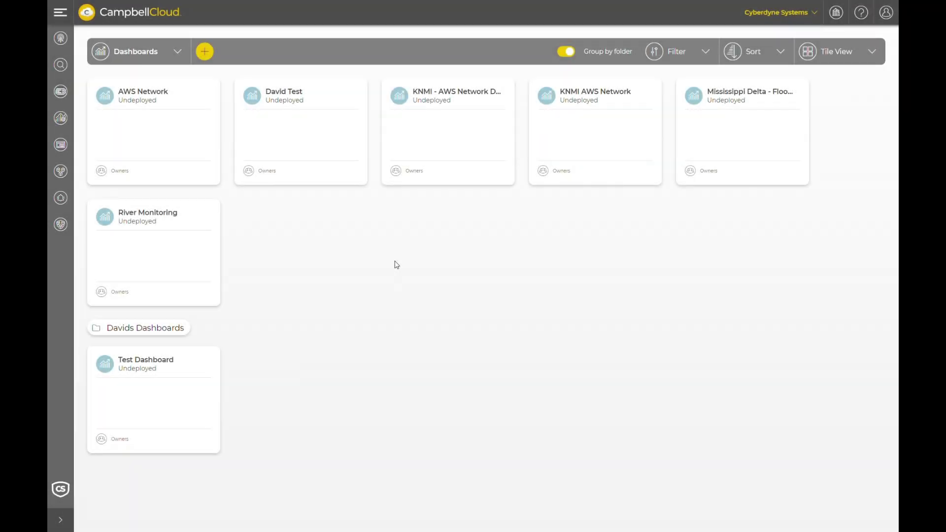
pyautogui.click(205, 52)
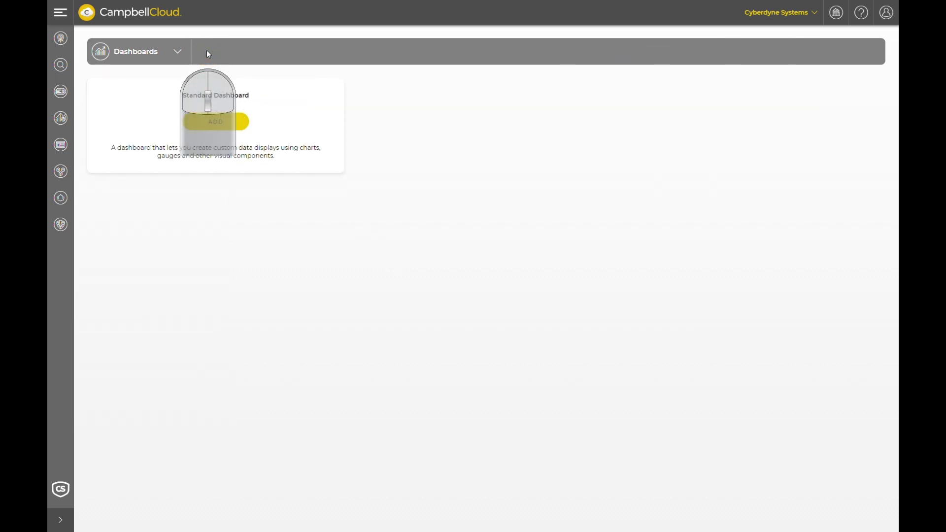
pyautogui.click(216, 122)
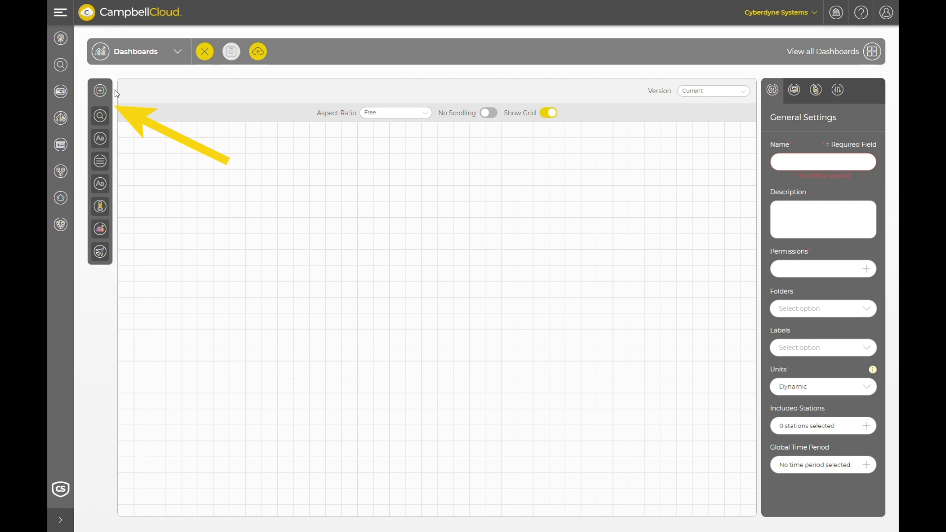
# Add a Datapoint Value component to the canvas, reposition it nearer the middle, and close the component list
pyautogui.click(101, 91)
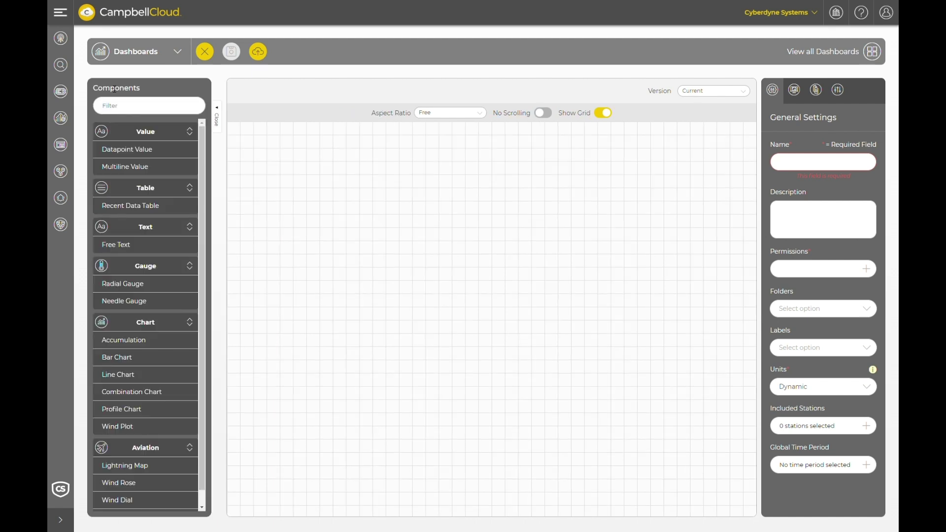
pyautogui.scroll(-1, 171, 217)
pyautogui.scroll(1, 157, 277)
pyautogui.moveTo(127, 157); pyautogui.dragTo(312, 183)
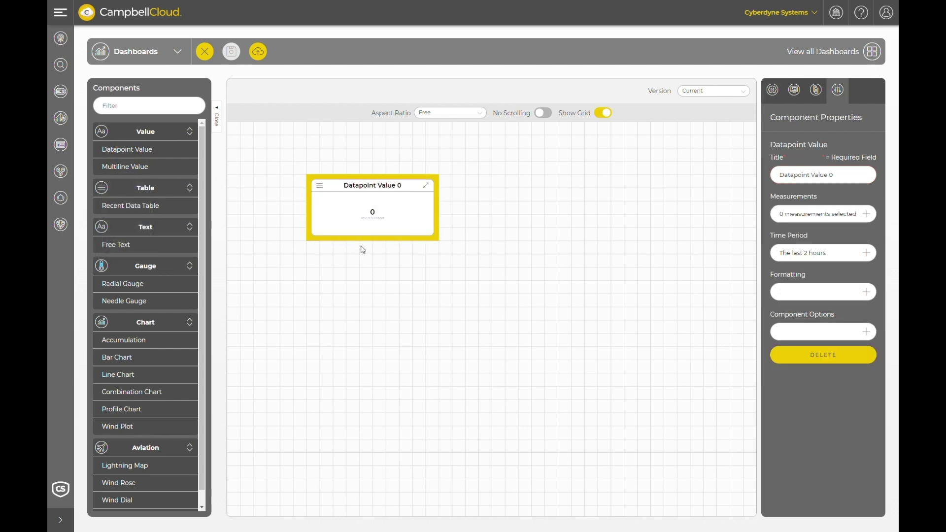
pyautogui.moveTo(373, 181); pyautogui.dragTo(452, 207)
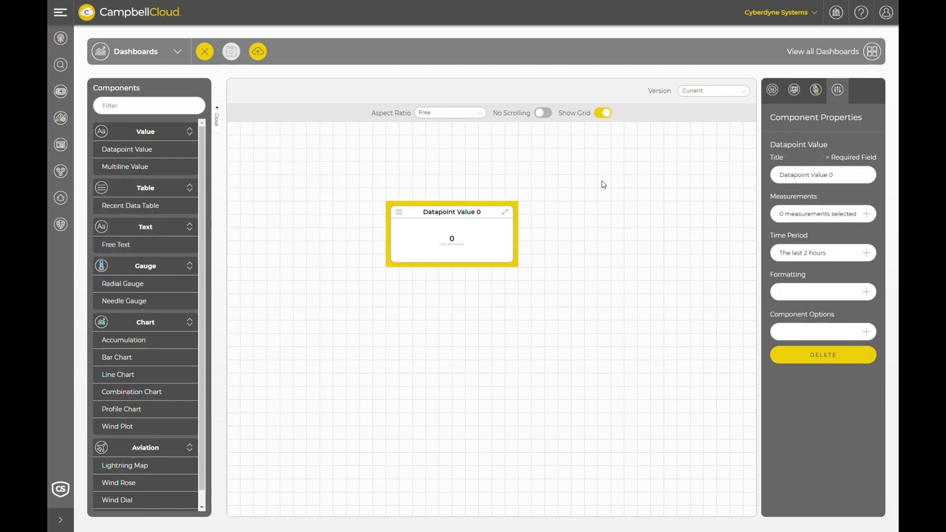
pyautogui.click(218, 120)
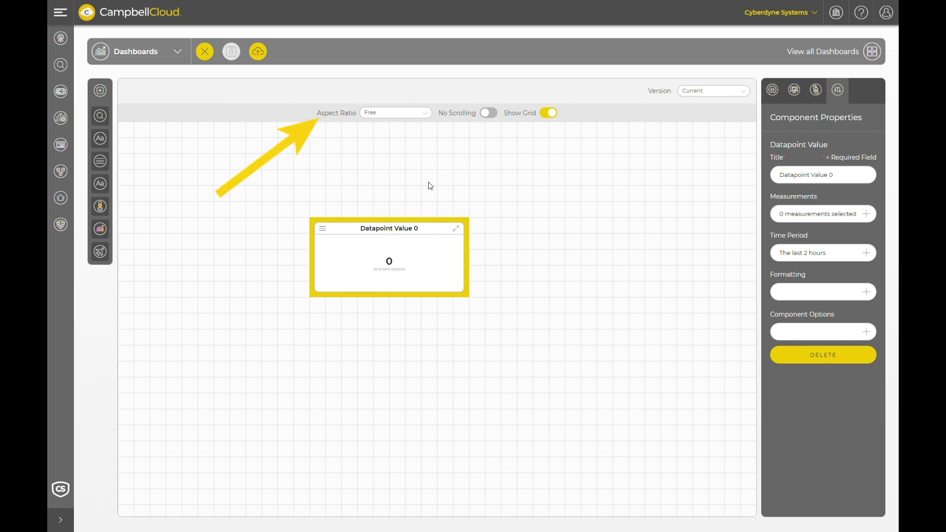
# Try the 4:3 and 16:9 aspect ratios on the dashboard canvas and return the setting to Free
pyautogui.click(431, 117)
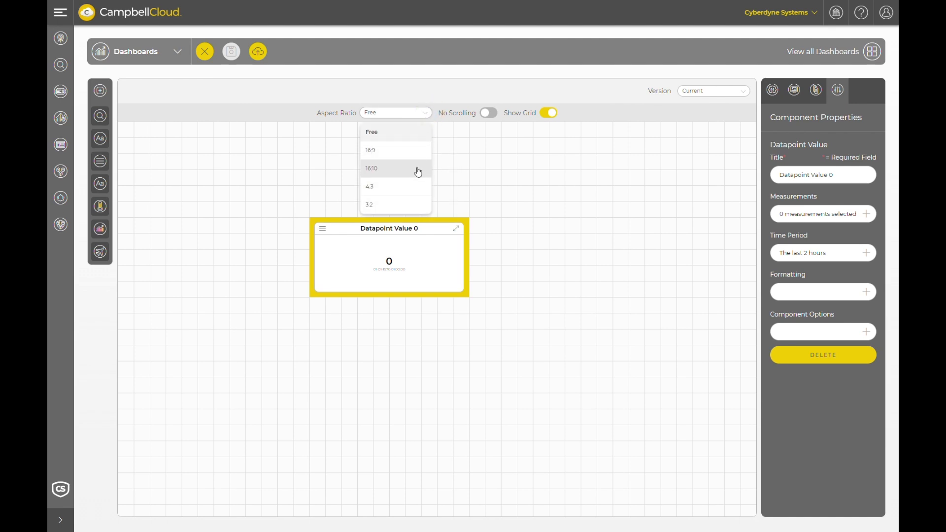
pyautogui.click(407, 192)
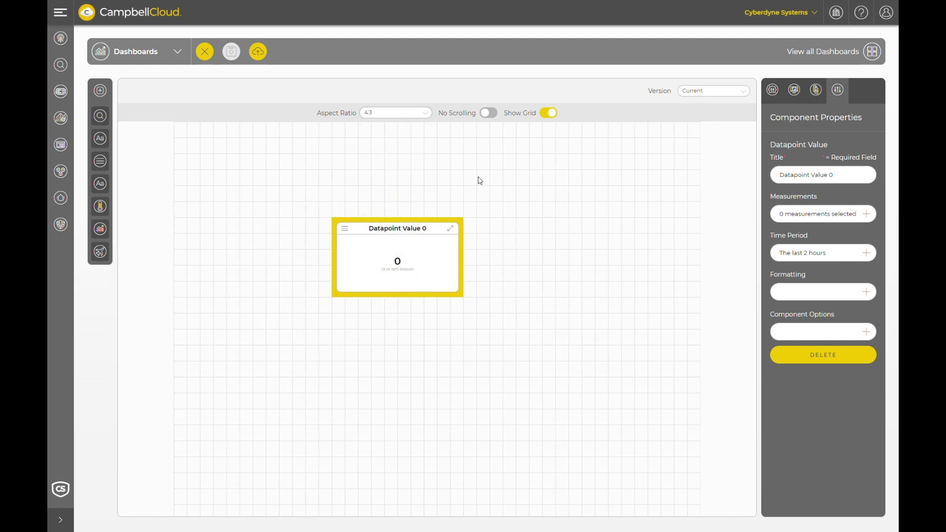
pyautogui.click(431, 117)
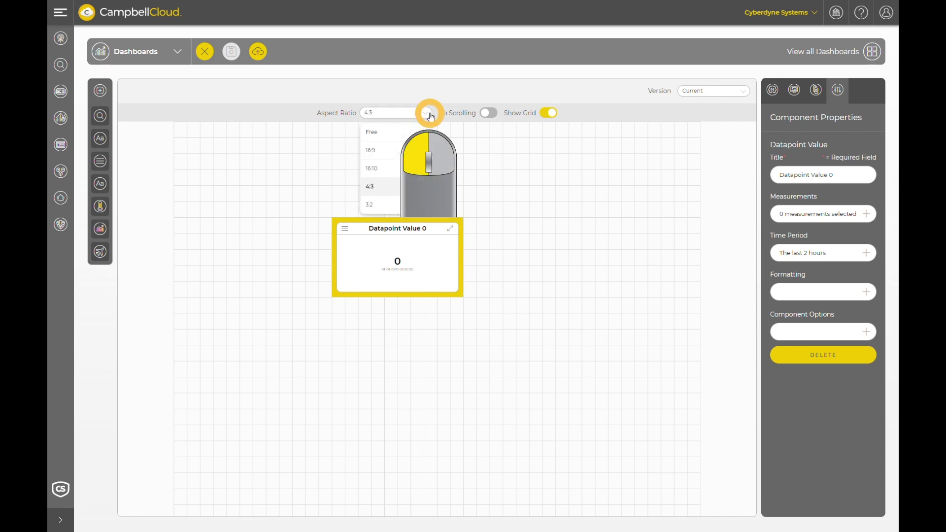
pyautogui.click(425, 150)
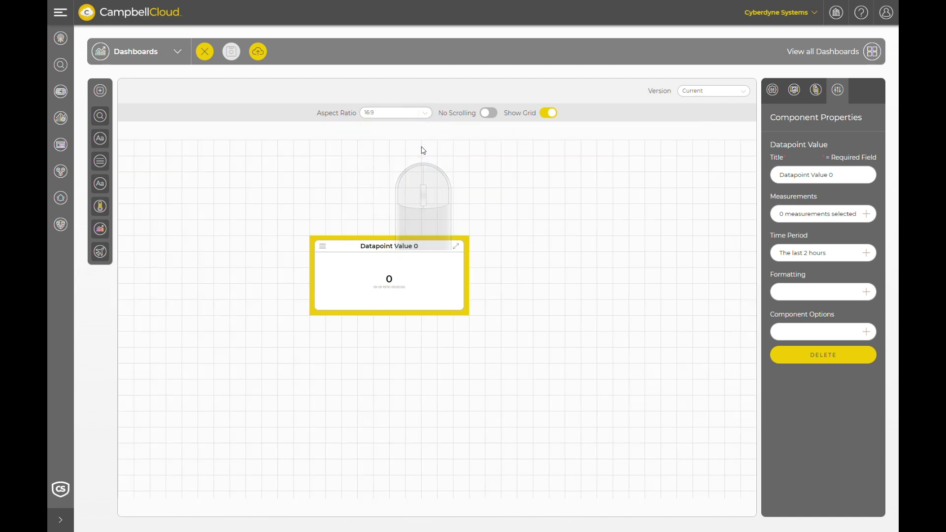
pyautogui.click(427, 116)
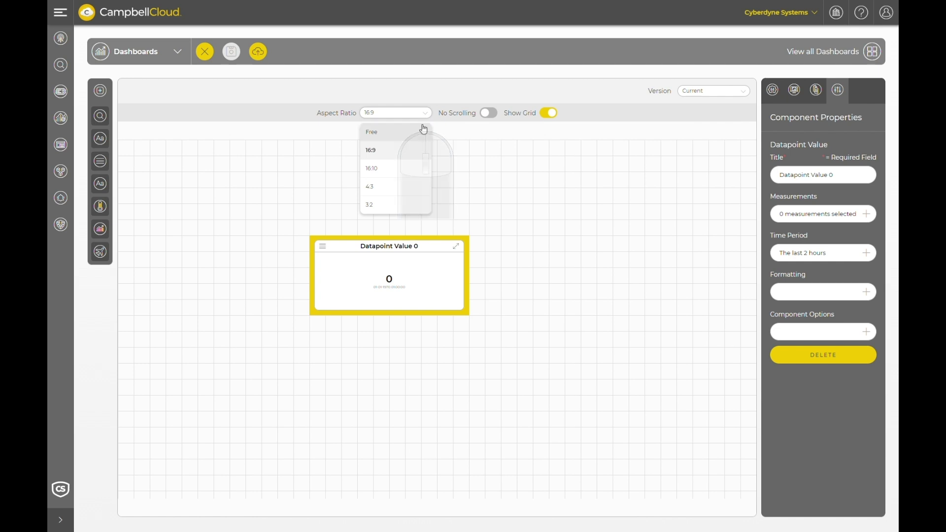
pyautogui.click(421, 131)
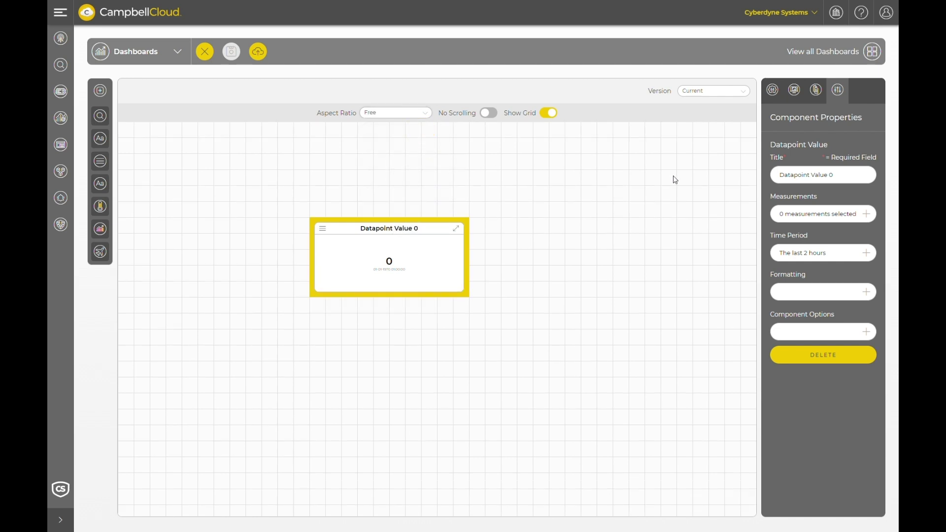
# Test moving the Datapoint Value component to the canvas's lower edge with No Scrolling on and off, leaving it mid-canvas with No Scrolling on
pyautogui.click(492, 113)
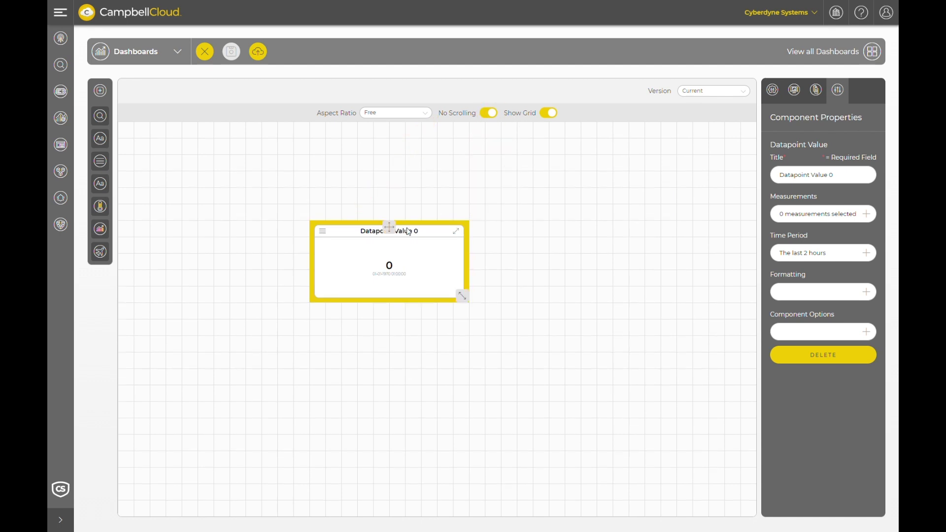
pyautogui.moveTo(397, 231); pyautogui.dragTo(524, 485)
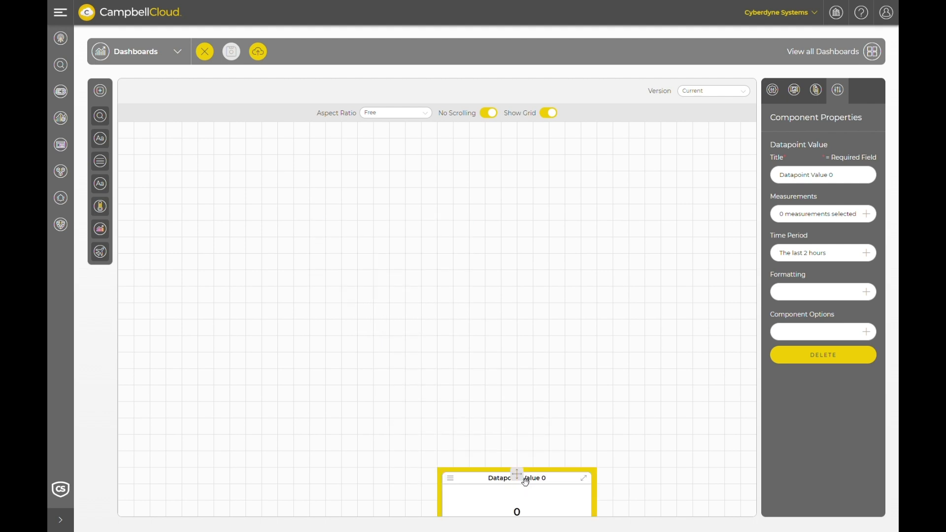
pyautogui.click(495, 113)
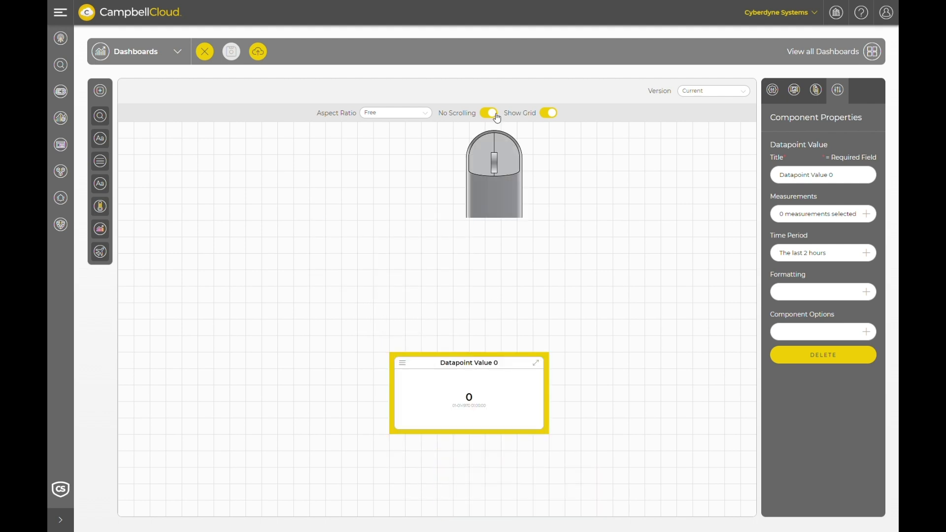
pyautogui.moveTo(469, 356); pyautogui.dragTo(480, 486)
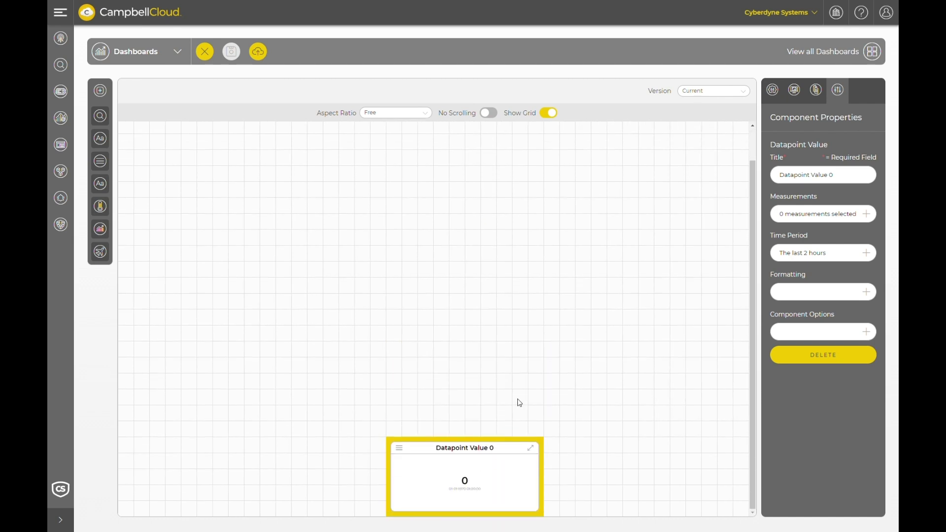
pyautogui.moveTo(472, 490); pyautogui.dragTo(432, 263)
pyautogui.click(493, 114)
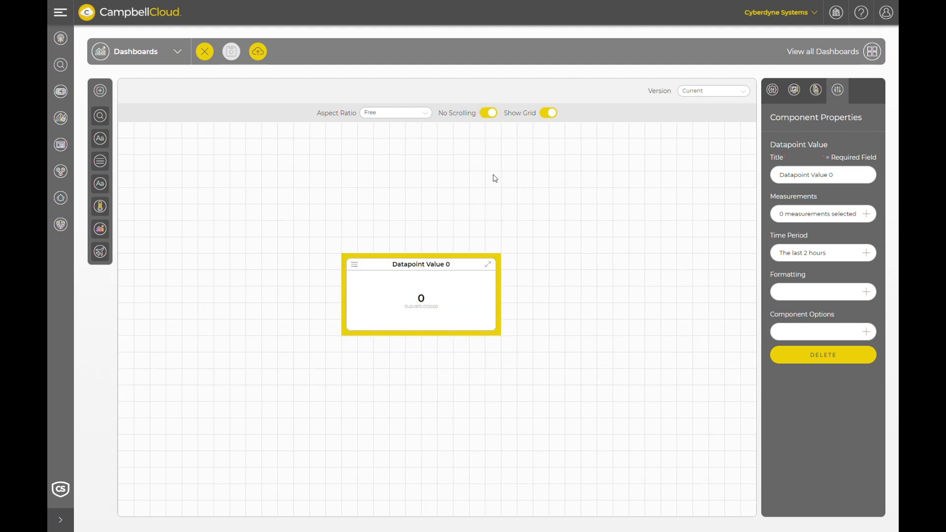
# Hide and reshow the canvas grid, and move the Datapoint Value component up and toward the canvas's left side
pyautogui.click(551, 113)
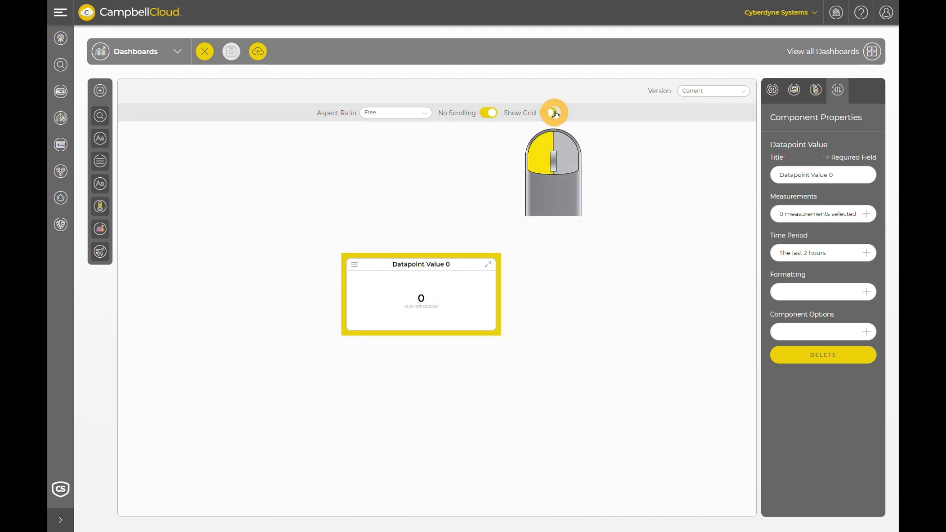
pyautogui.click(552, 113)
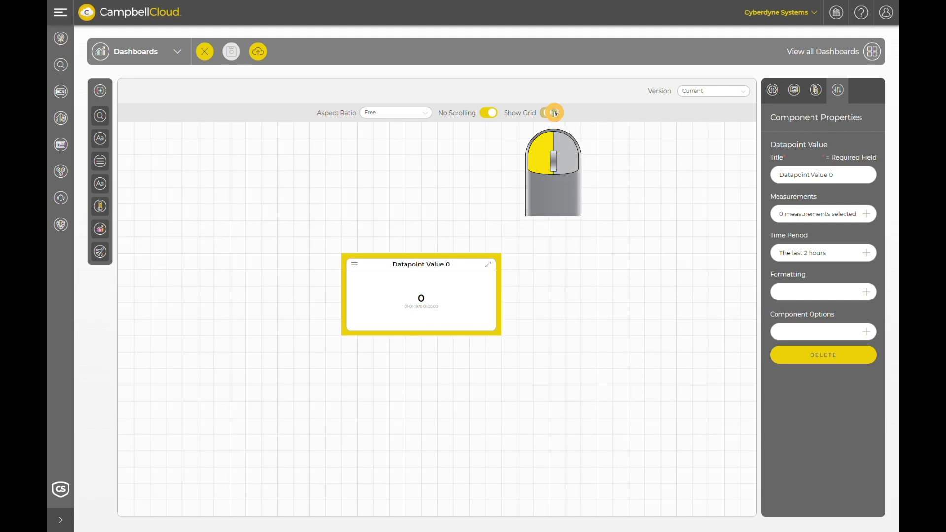
pyautogui.moveTo(427, 266); pyautogui.dragTo(369, 212)
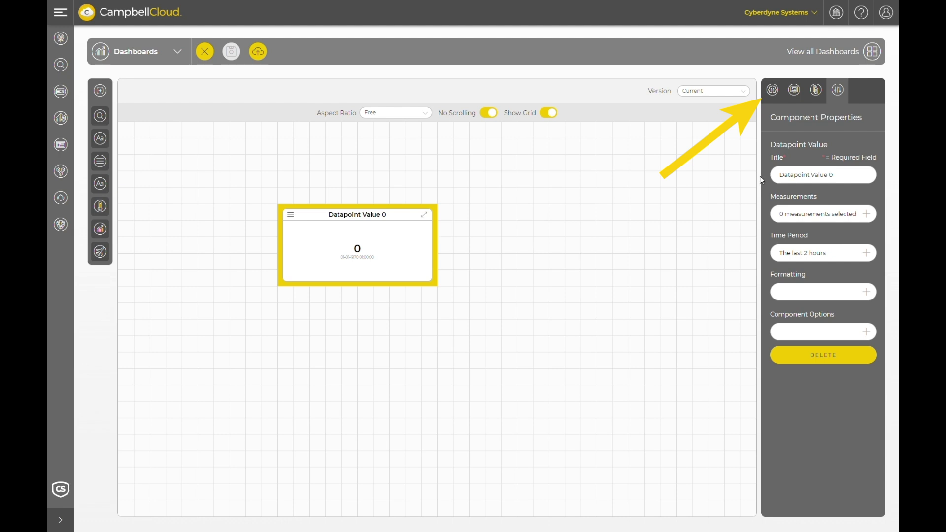
# Name the dashboard "Test Dashboard" in its general settings
pyautogui.click(773, 90)
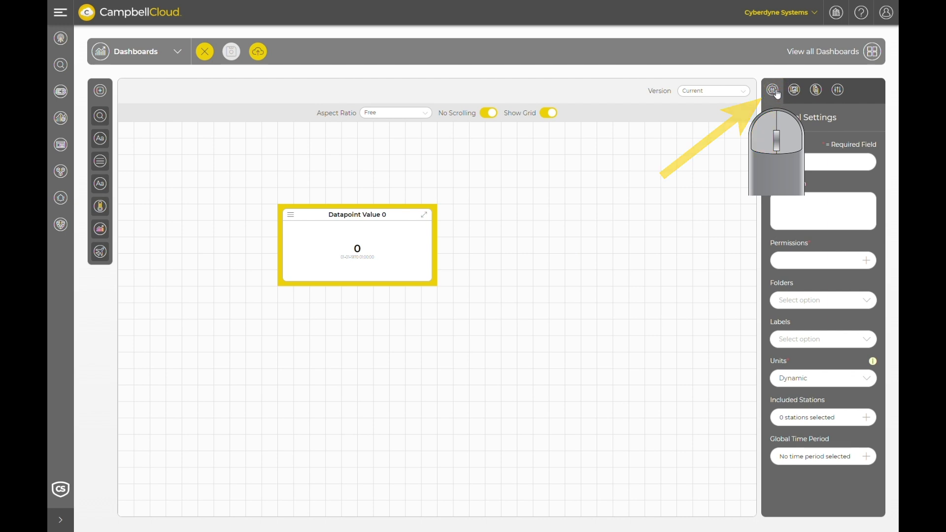
pyautogui.click(790, 162)
pyautogui.write('Test Dashboard')
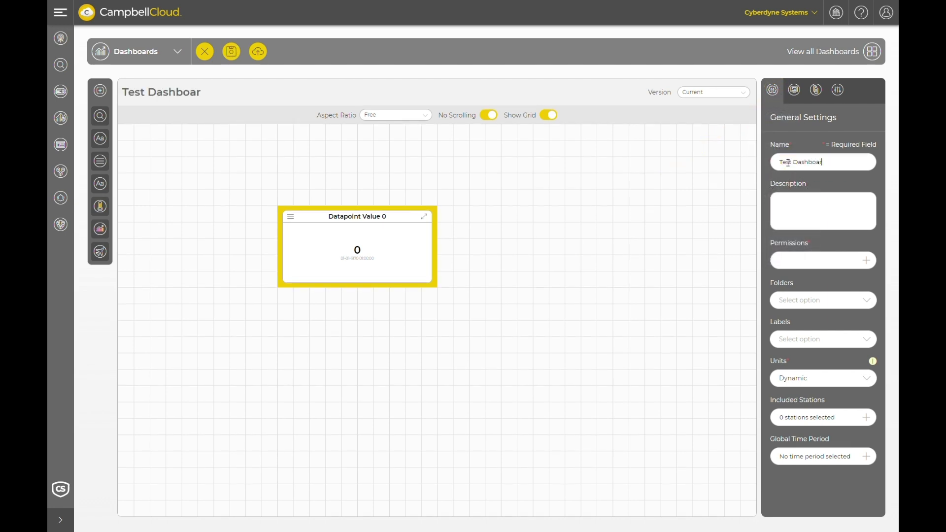
# Share the dashboard with the Owners security group and apply the permissions
pyautogui.click(814, 261)
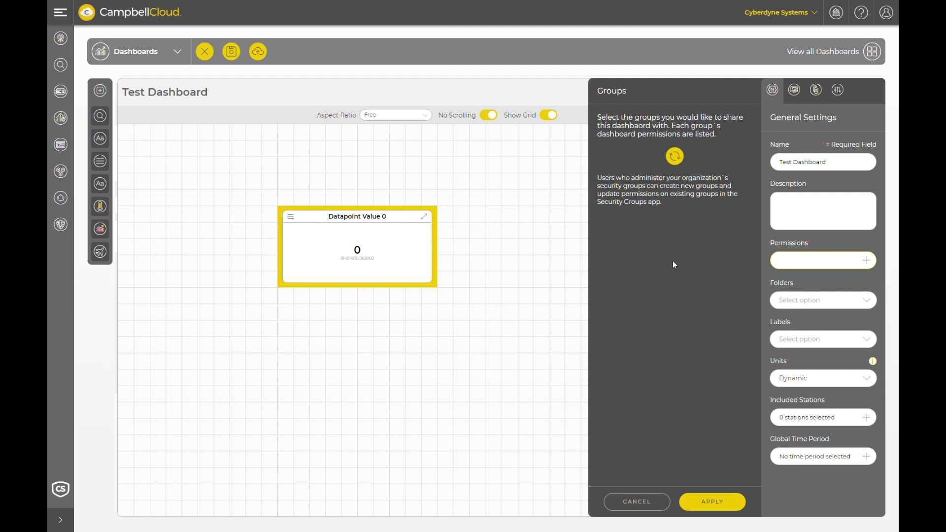
pyautogui.click(616, 201)
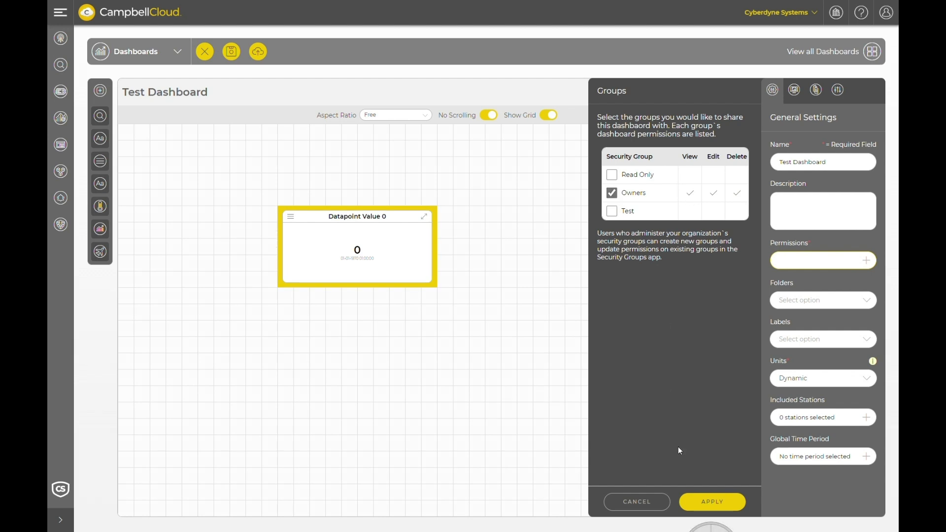
pyautogui.click(712, 502)
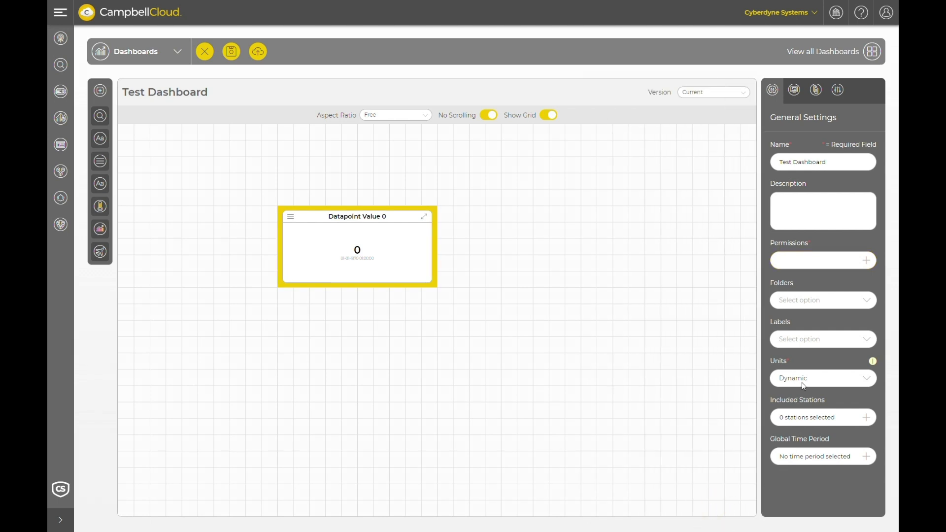
# Assign the dashboard to the one existing dashboards folder and give it the temperature label
pyautogui.click(863, 300)
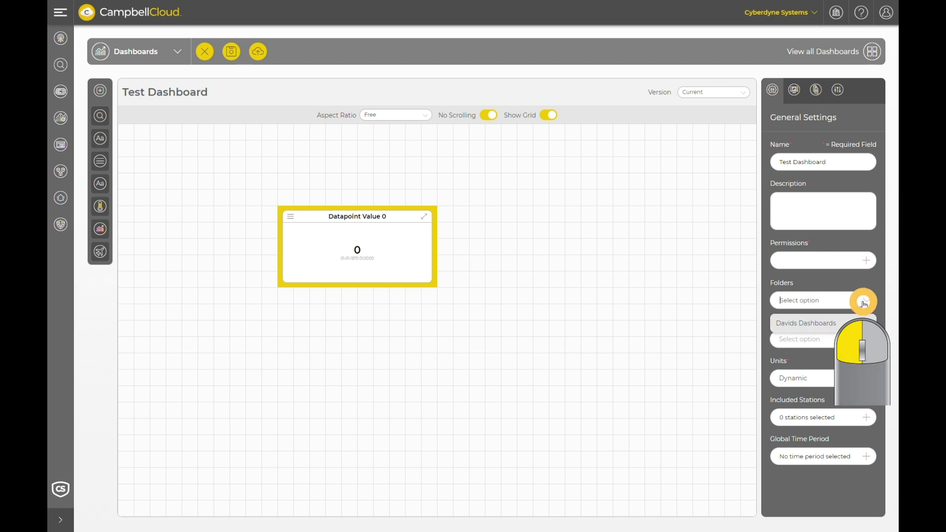
pyautogui.click(839, 323)
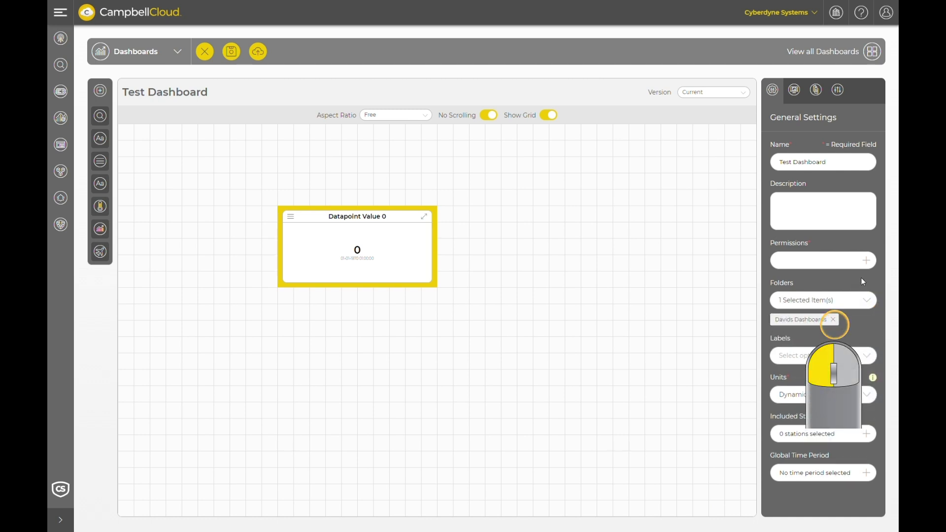
pyautogui.click(836, 358)
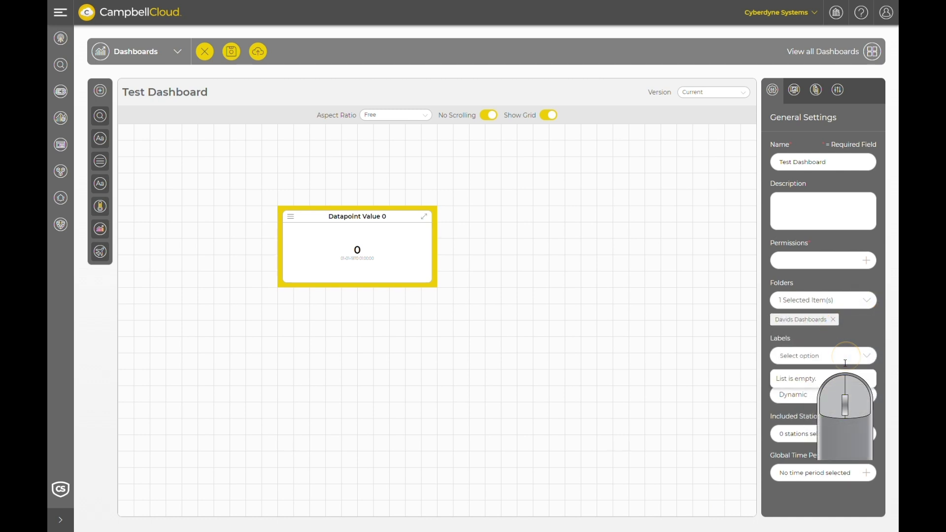
pyautogui.click(857, 378)
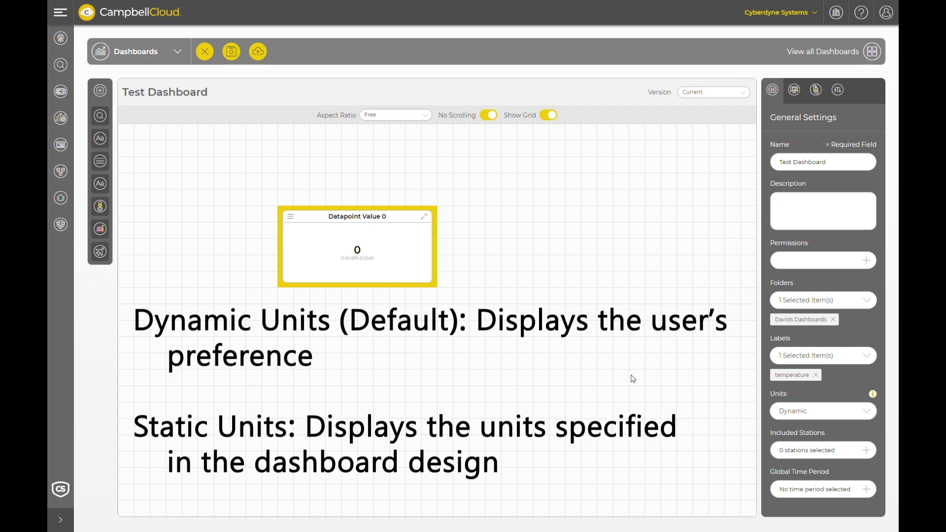
# Review the Units explanation and the account menu, and set the dashboard's units to Static
pyautogui.click(870, 417)
pyautogui.click(875, 415)
pyautogui.moveTo(875, 395)
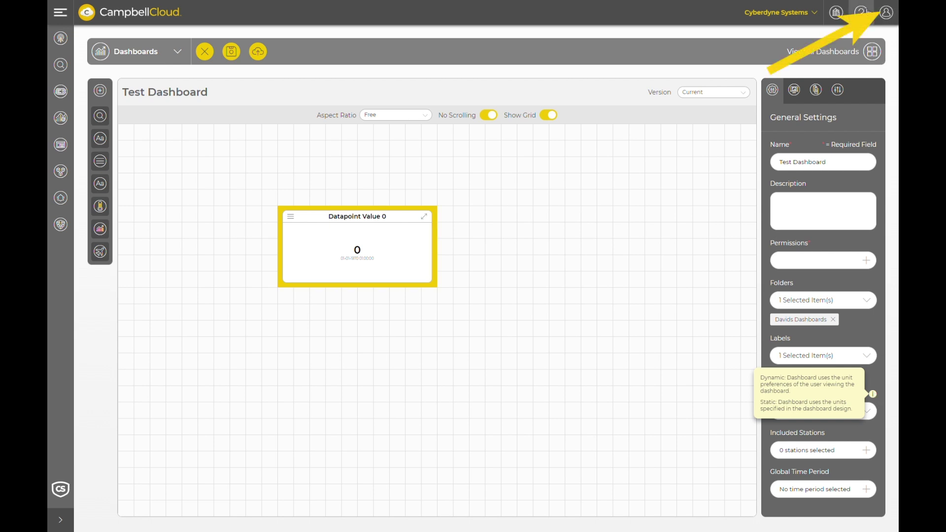
pyautogui.click(886, 13)
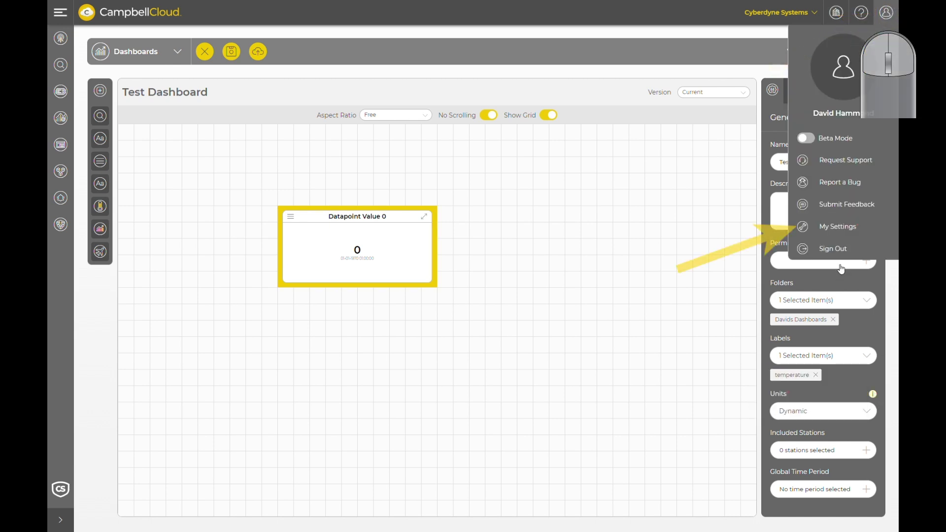
pyautogui.click(870, 412)
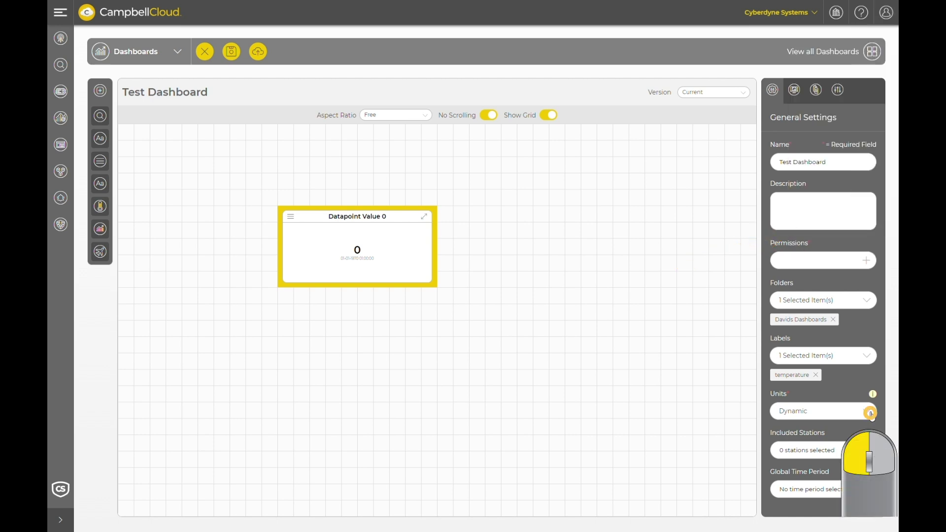
pyautogui.click(794, 385)
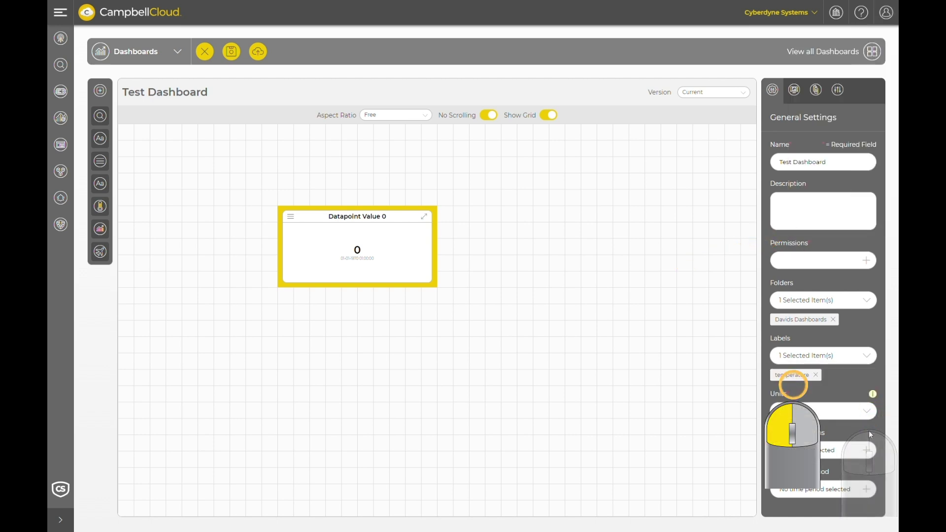
# Check the Unit setting in the Datapoint Value's component options and close them without applying changes
pyautogui.click(841, 91)
pyautogui.click(844, 332)
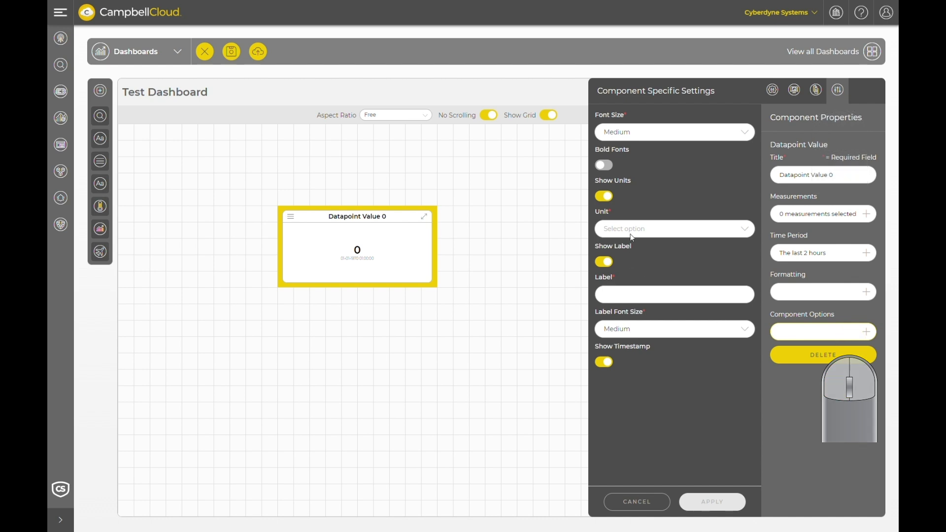
pyautogui.click(637, 230)
pyautogui.click(669, 510)
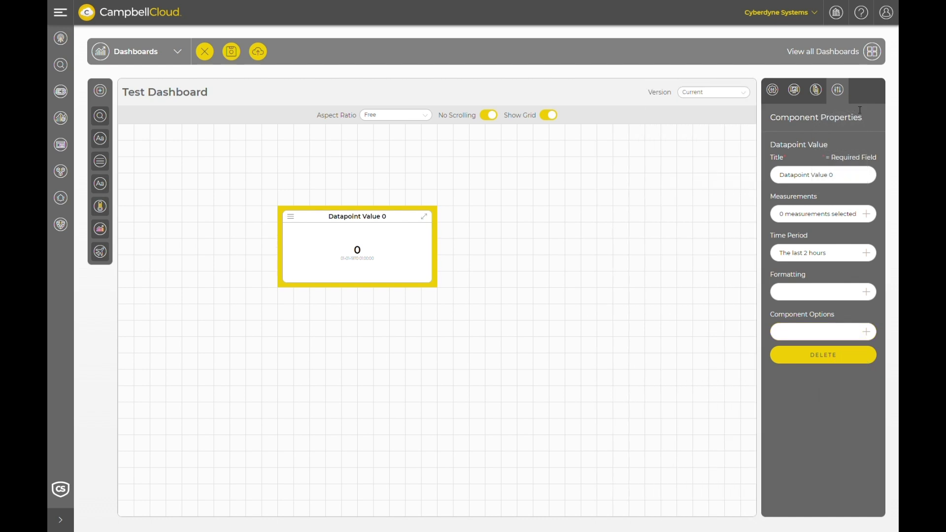
# Include the individual station Shepshed AWS in the dashboard's general settings and apply the selection
pyautogui.click(777, 90)
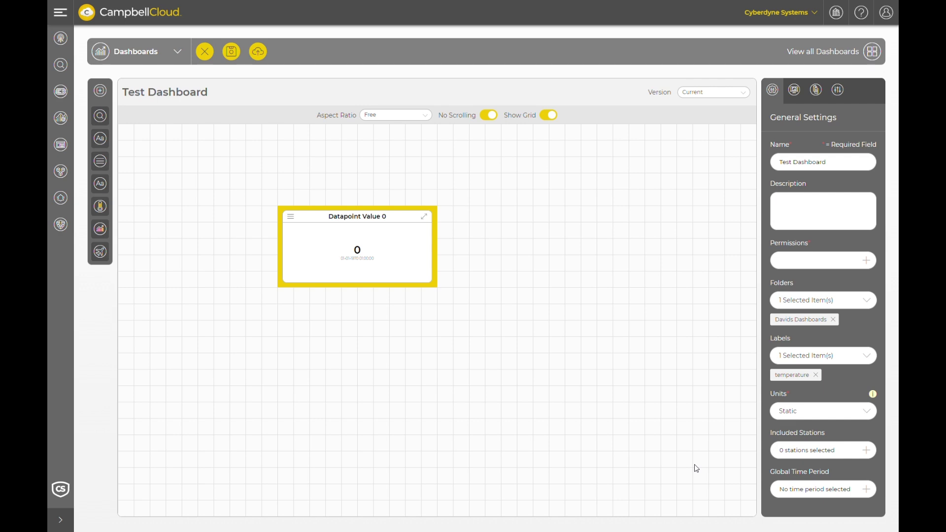
pyautogui.click(865, 451)
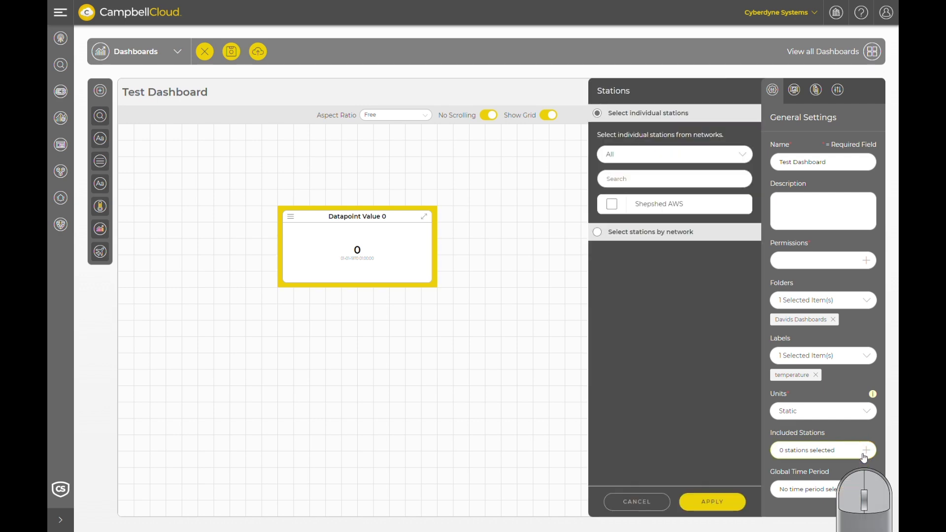
pyautogui.click(613, 205)
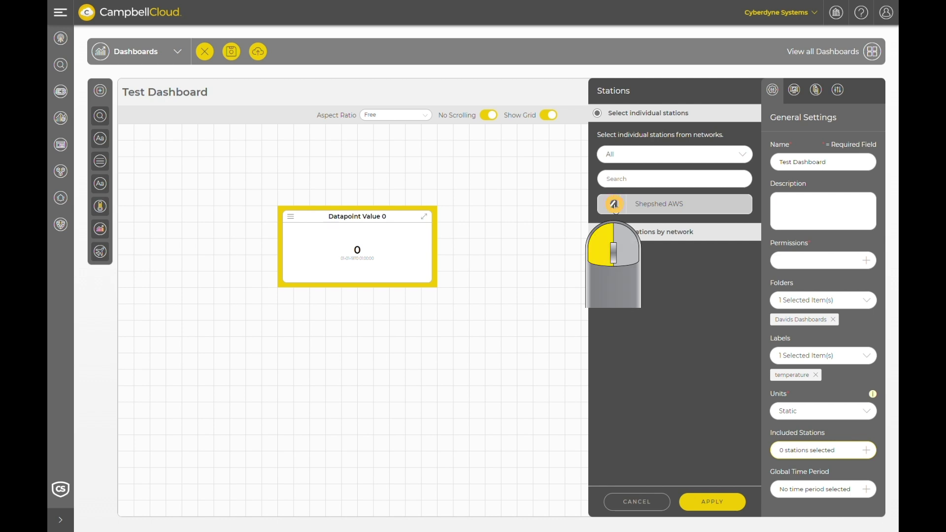
pyautogui.click(712, 501)
pyautogui.click(283, 95)
pyautogui.click(283, 95)
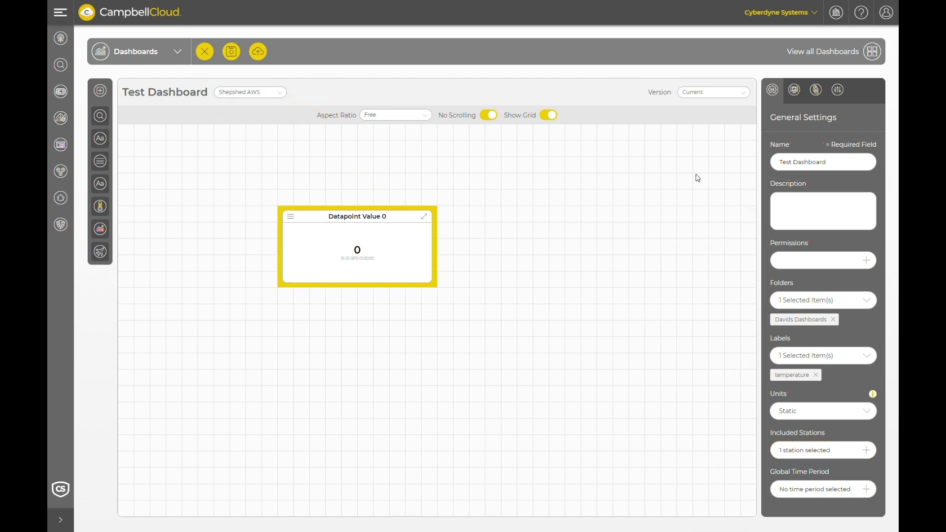
# Review the measurement classifications offered for the Datapoint Value component from the included stations
pyautogui.moveTo(798, 449)
pyautogui.click(837, 90)
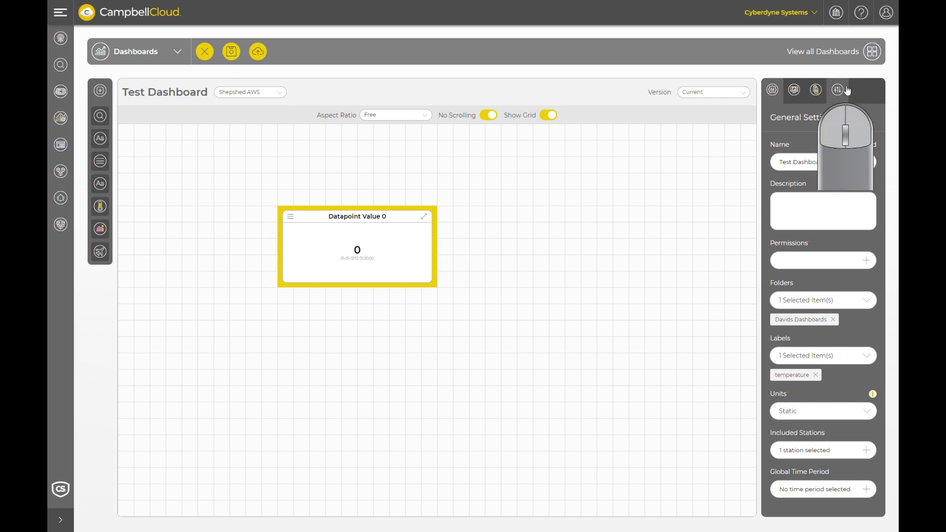
pyautogui.click(854, 220)
pyautogui.click(720, 118)
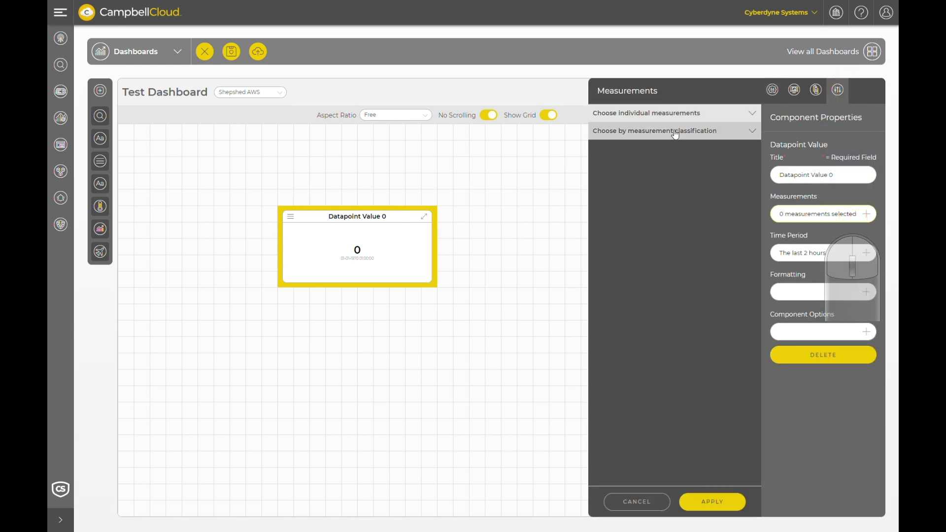
pyautogui.click(749, 131)
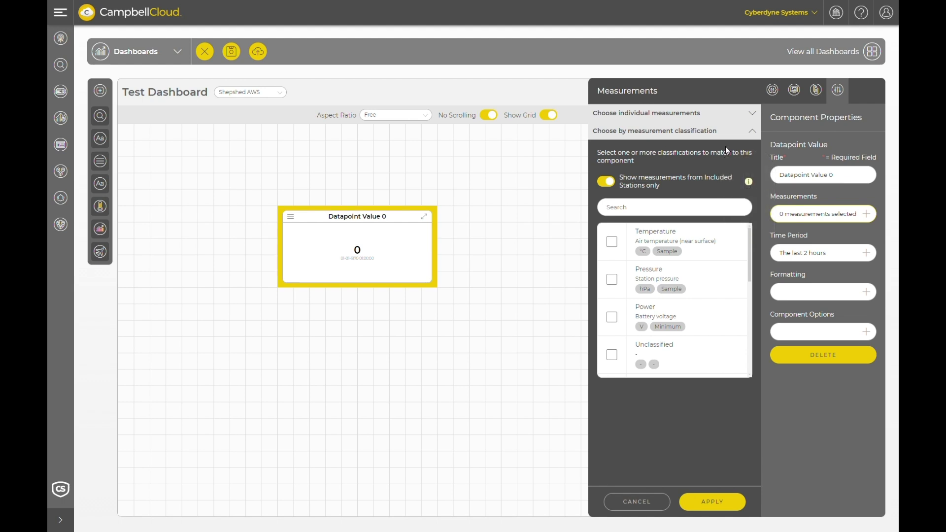
# Set the dashboard's global time period to the last 60 minutes and apply it
pyautogui.click(772, 90)
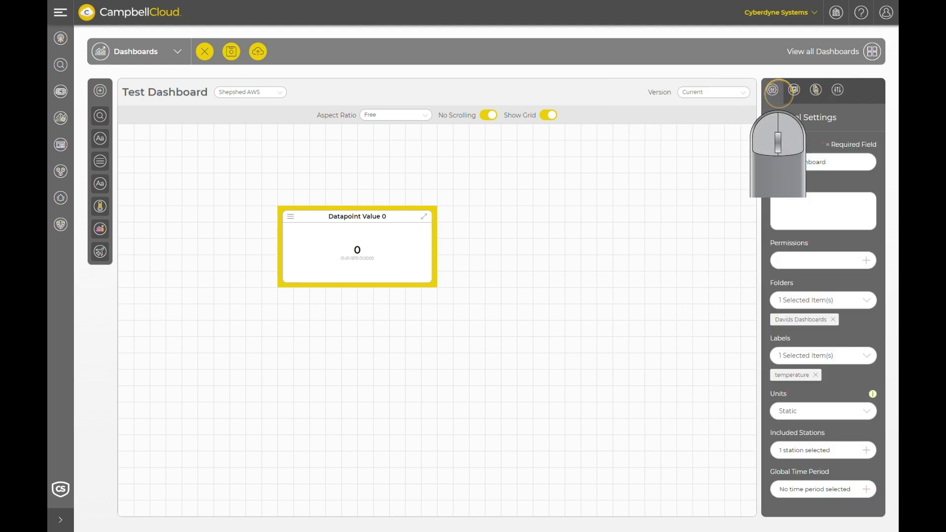
pyautogui.moveTo(867, 453)
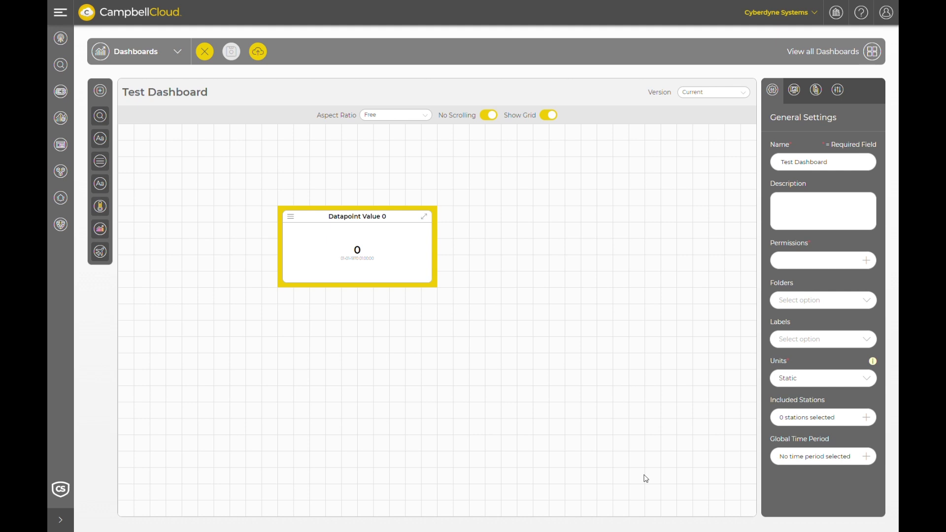
pyautogui.click(828, 457)
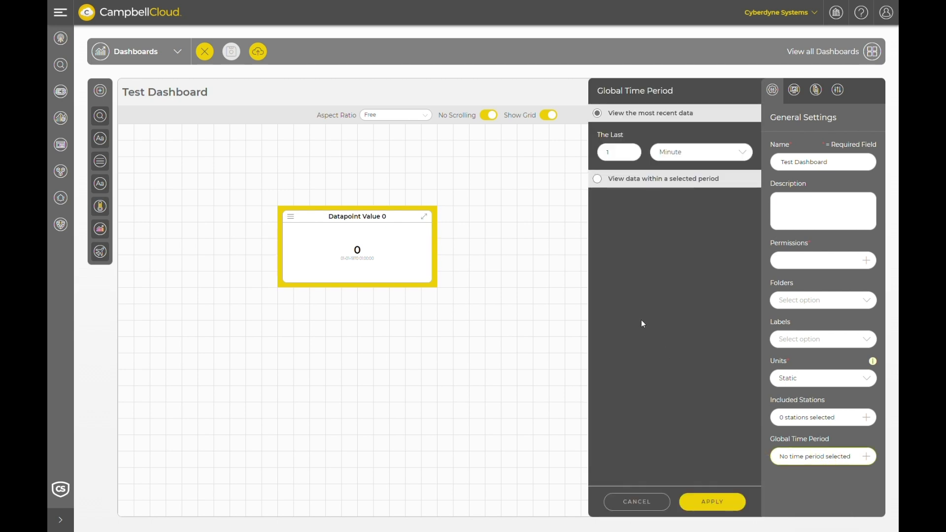
pyautogui.scroll(5, 605, 157)
pyautogui.click(700, 502)
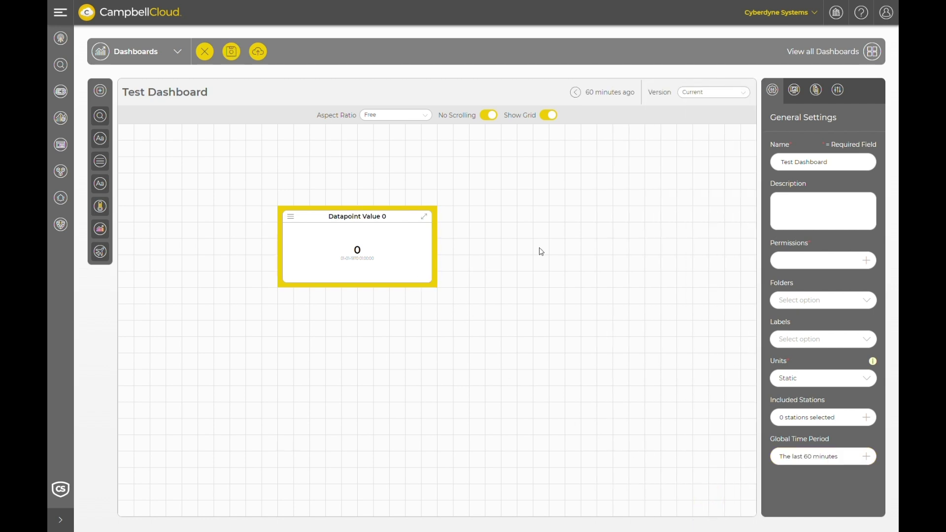
# Delete the Datapoint Value component from the dashboard and return to the general settings
pyautogui.click(837, 90)
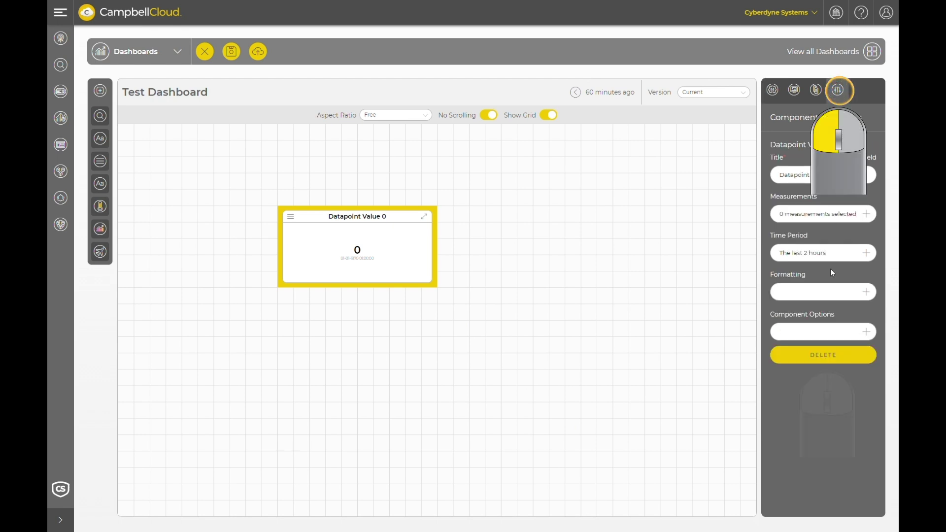
pyautogui.click(829, 354)
pyautogui.click(773, 90)
# Add a Line Chart component to the canvas and enlarge it to fill most of the grid's width
pyautogui.moveTo(100, 229)
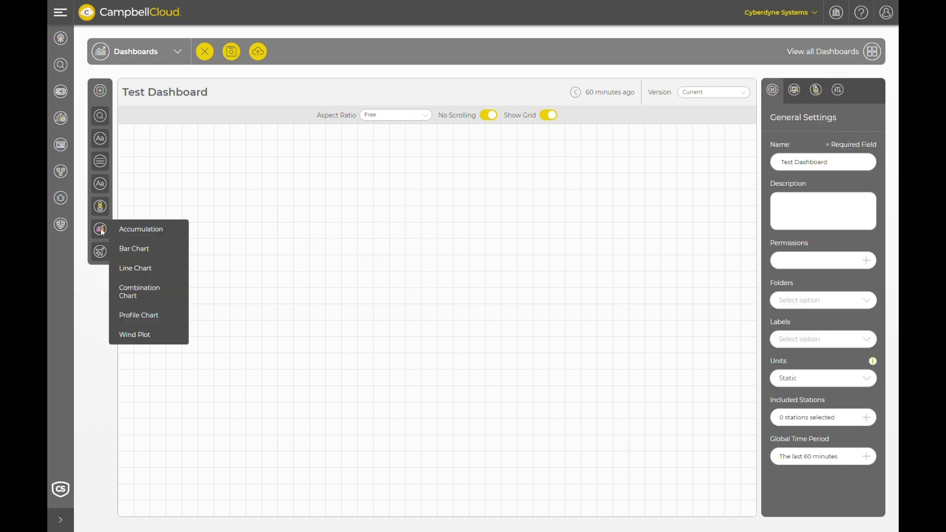
pyautogui.moveTo(135, 268); pyautogui.dragTo(214, 197)
pyautogui.moveTo(353, 264); pyautogui.dragTo(701, 442)
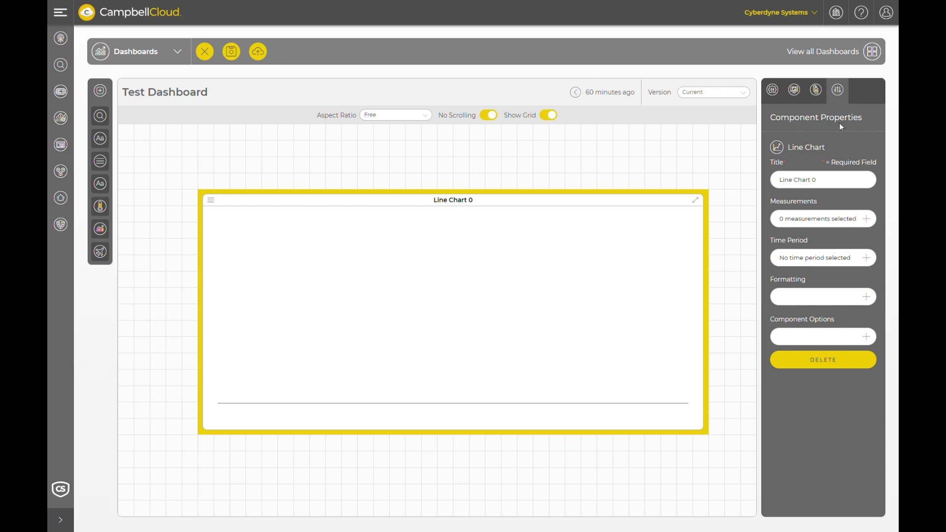
# Review the individual and classification-based measurement choices for the line chart
pyautogui.click(845, 218)
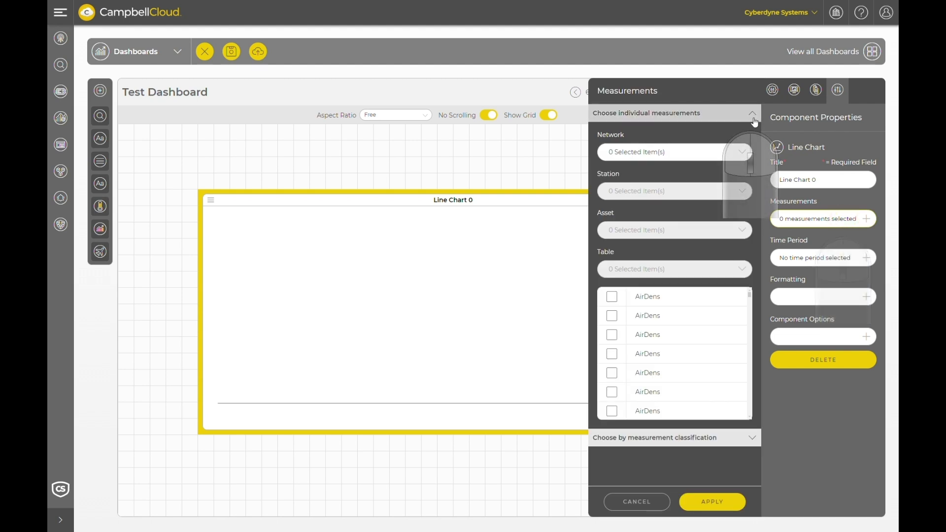
pyautogui.click(754, 120)
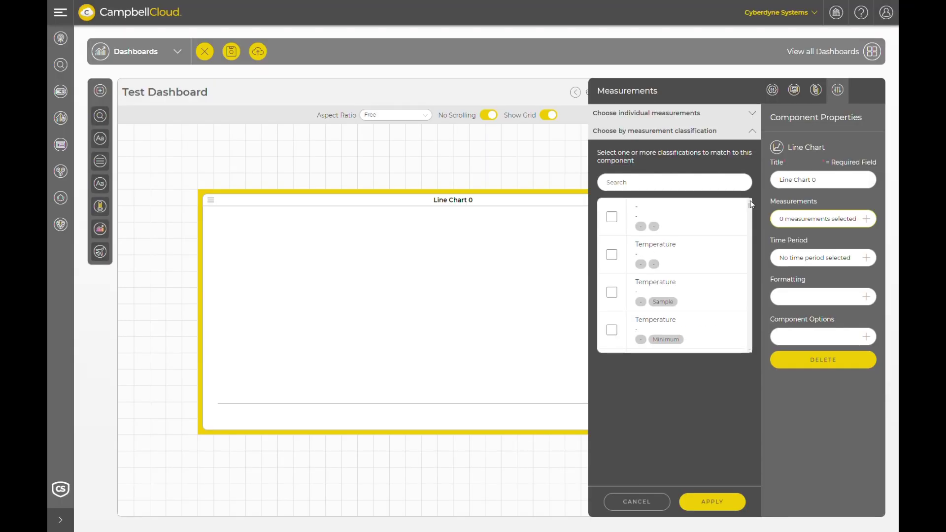
# Set the dashboard's included stations to Shepshed AWS and apply the selection
pyautogui.click(773, 91)
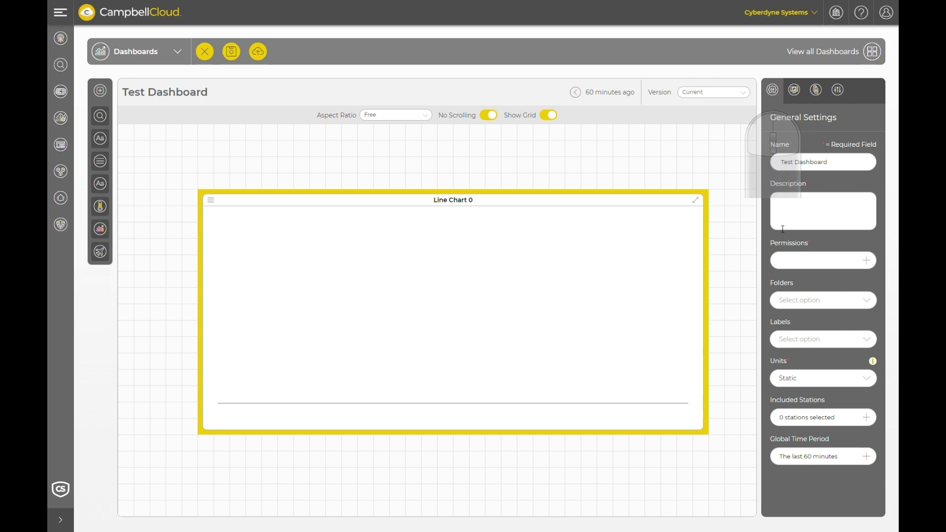
pyautogui.click(867, 418)
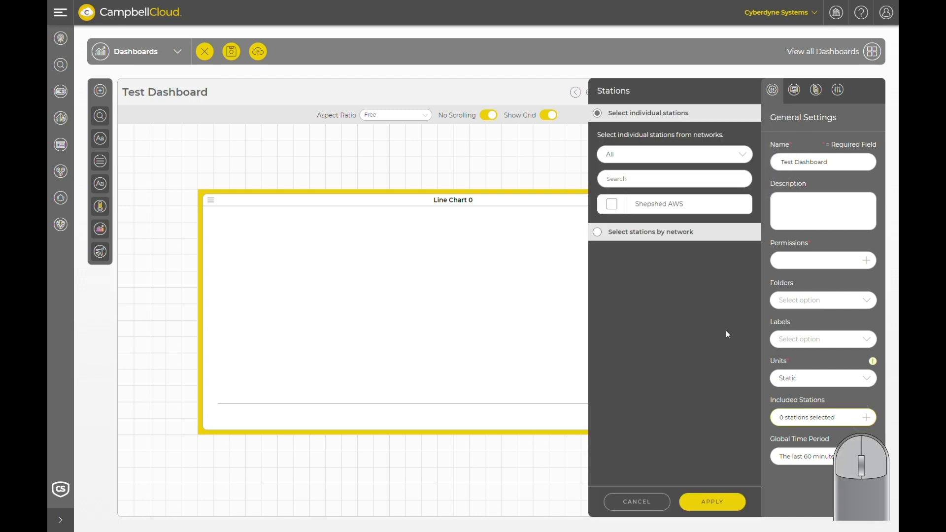
pyautogui.click(612, 204)
pyautogui.click(714, 503)
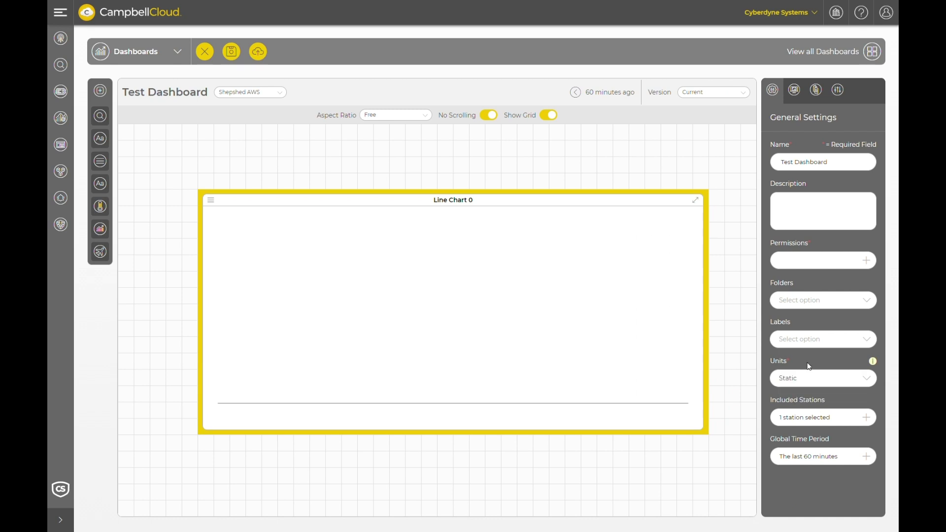
# Assign the Air temperature (near surface) classification with °C and Sample to the line chart, and save the dashboard
pyautogui.click(839, 90)
pyautogui.click(823, 221)
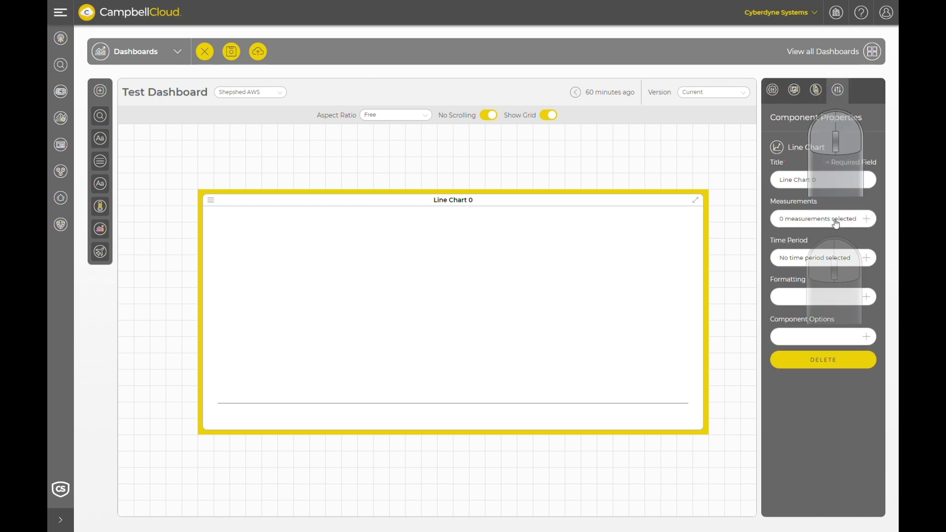
pyautogui.click(747, 130)
pyautogui.scroll(-5, 662, 288)
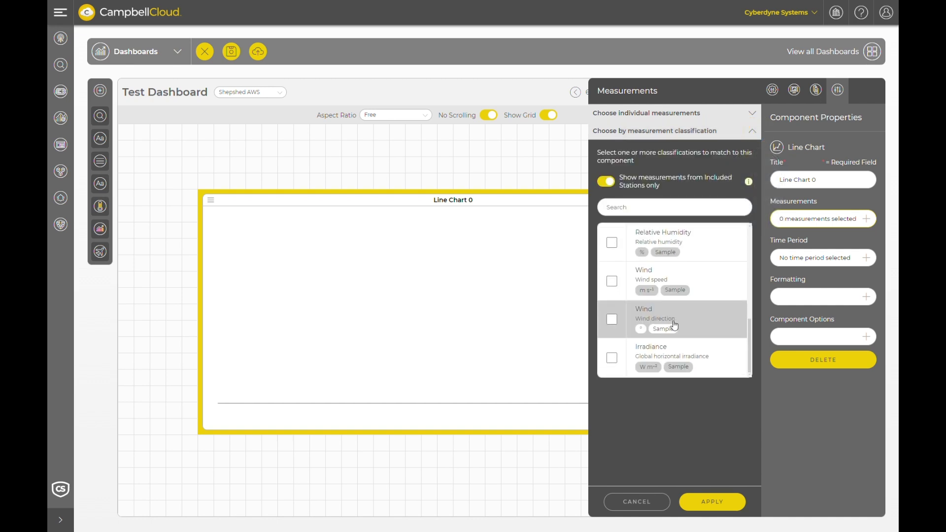
pyautogui.scroll(5, 675, 316)
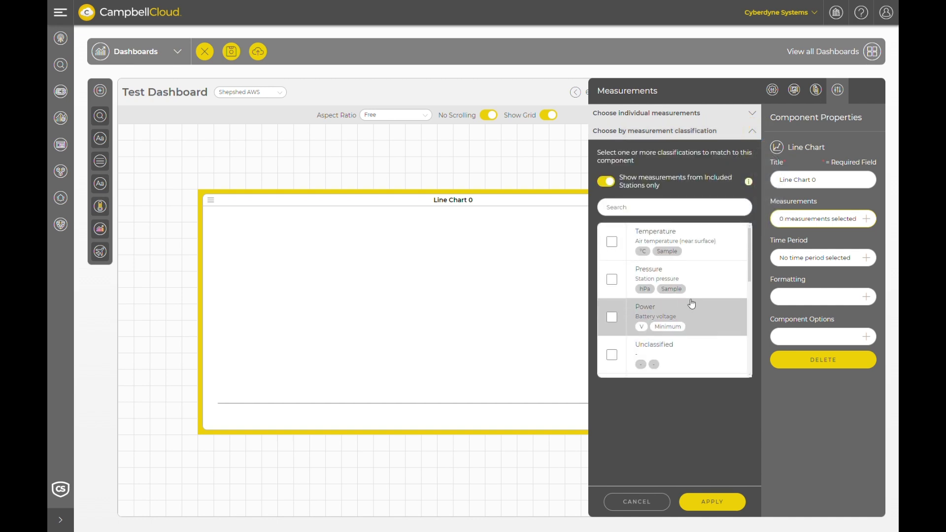
pyautogui.click(612, 241)
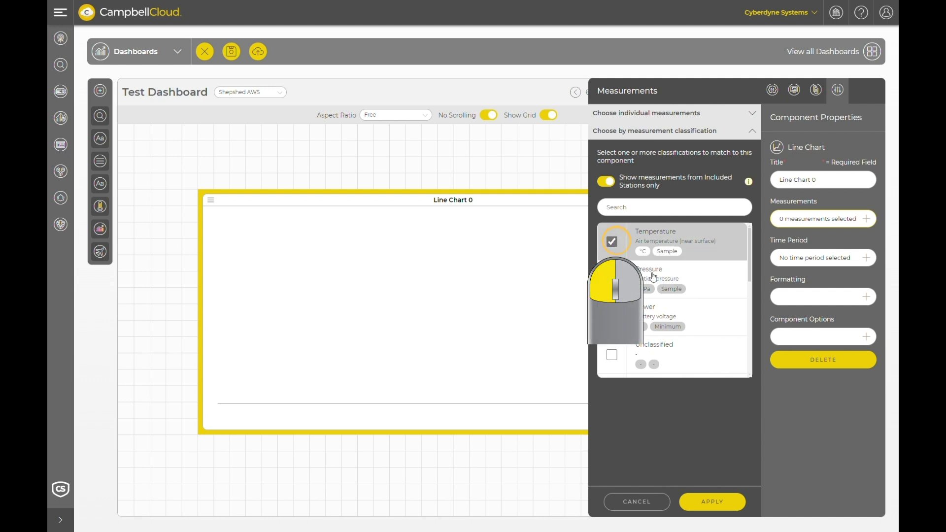
pyautogui.click(728, 501)
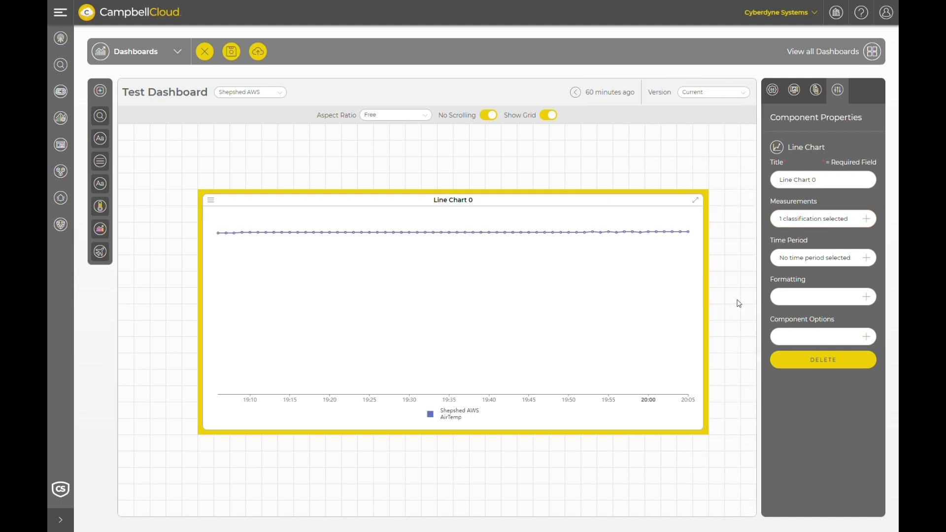
pyautogui.click(231, 52)
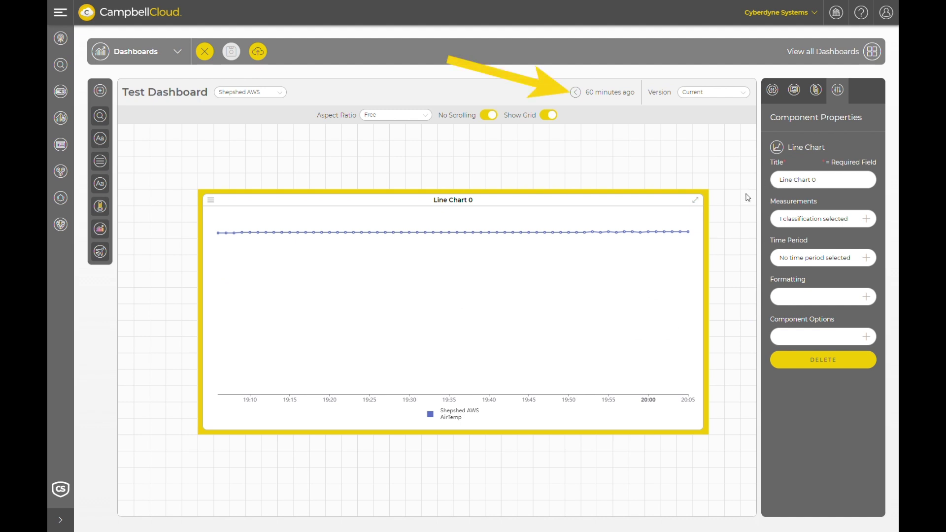
# Browse the line chart back through earlier 60-minute periods and step forward again
pyautogui.click(575, 92)
pyautogui.click(498, 92)
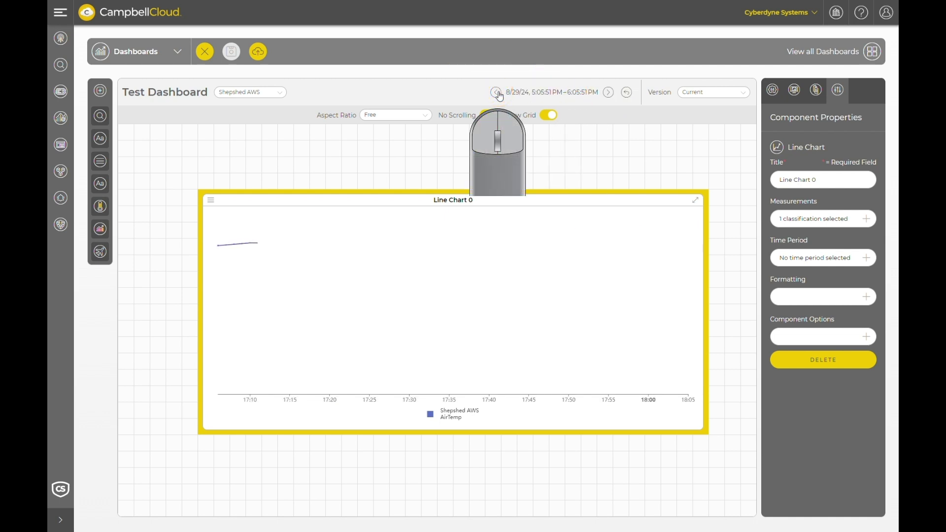
pyautogui.click(498, 93)
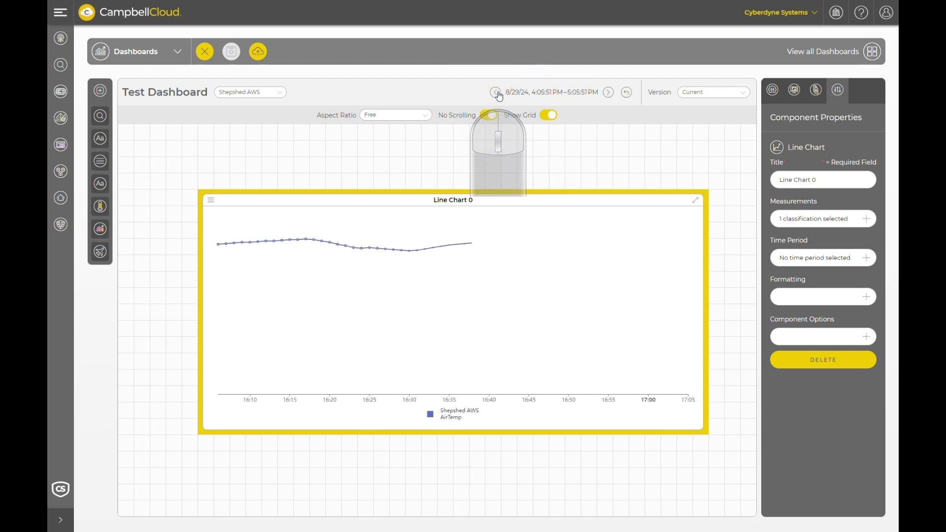
pyautogui.click(496, 93)
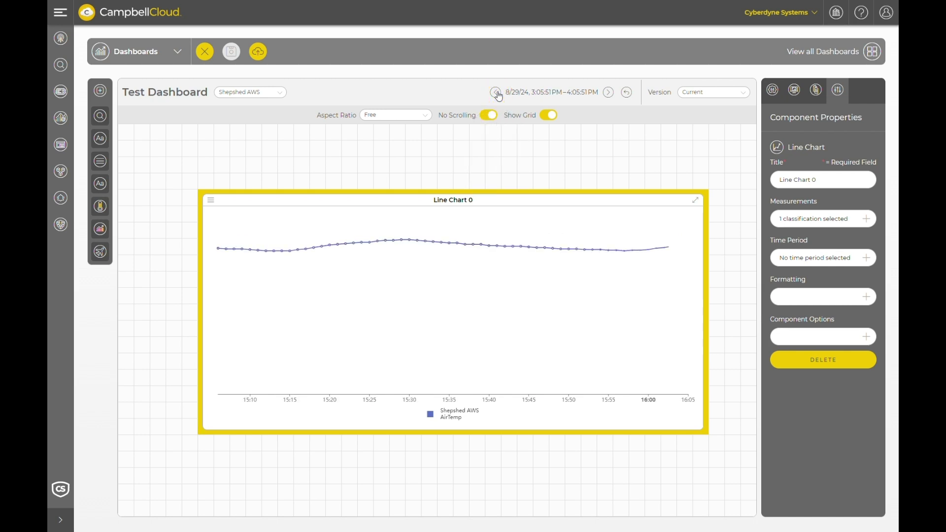
pyautogui.click(497, 92)
pyautogui.click(609, 93)
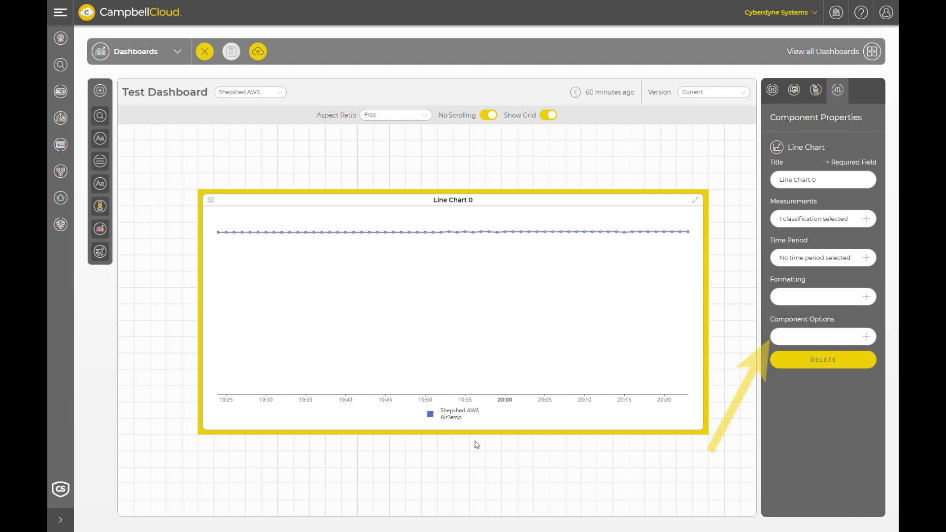
# Change the label of the line chart's Axis 1 to "Air Temp" in its component options
pyautogui.click(851, 339)
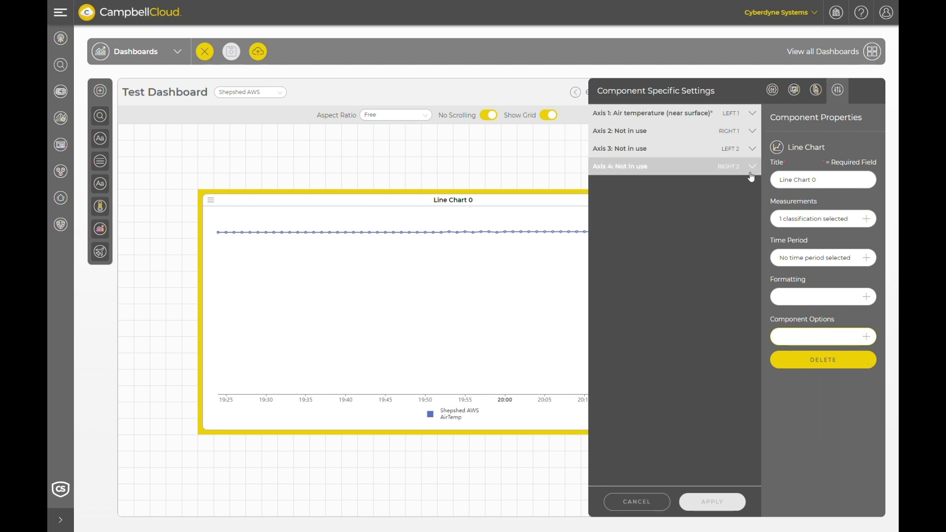
pyautogui.click(752, 114)
pyautogui.click(754, 116)
pyautogui.click(752, 118)
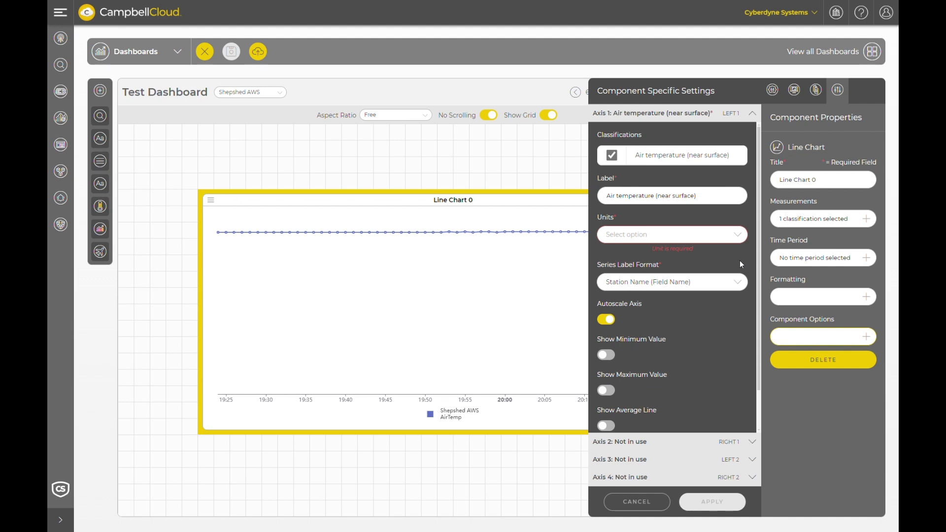
pyautogui.moveTo(710, 196); pyautogui.dragTo(627, 203)
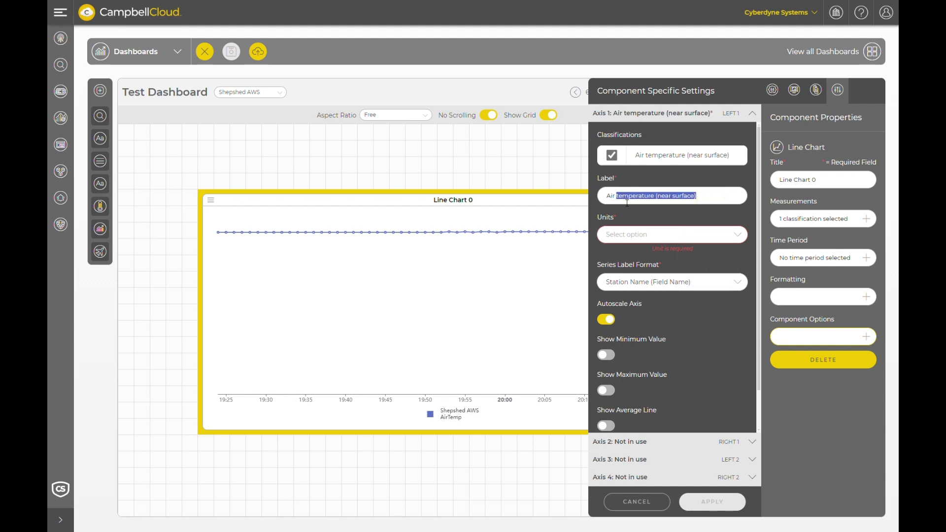
pyautogui.write('Temp')
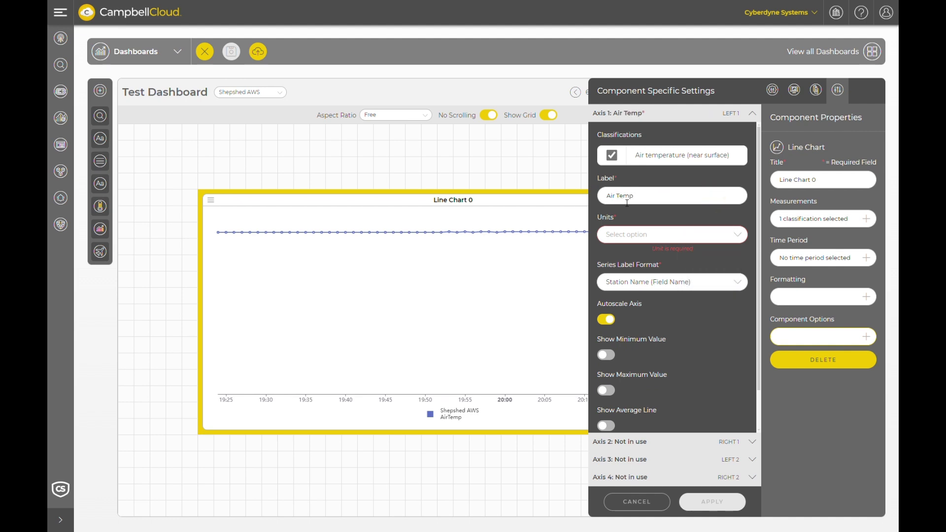
# Set Axis 1's units to Degrees celsius (°C) and its series label format to Field Name
pyautogui.click(727, 236)
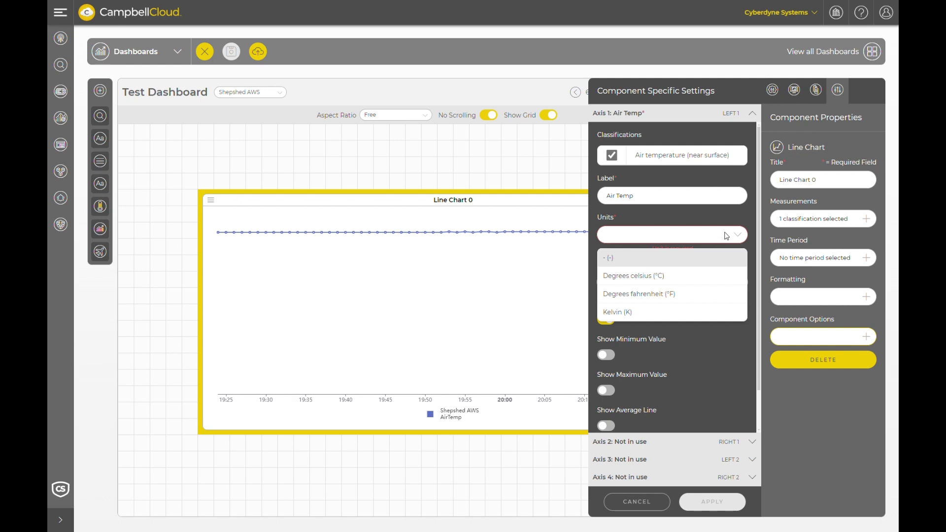
pyautogui.click(655, 275)
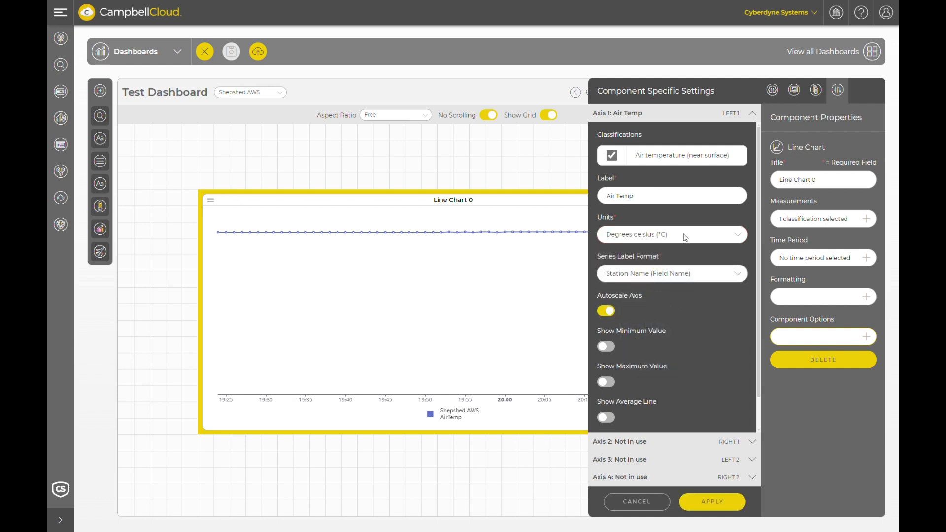
pyautogui.click(691, 274)
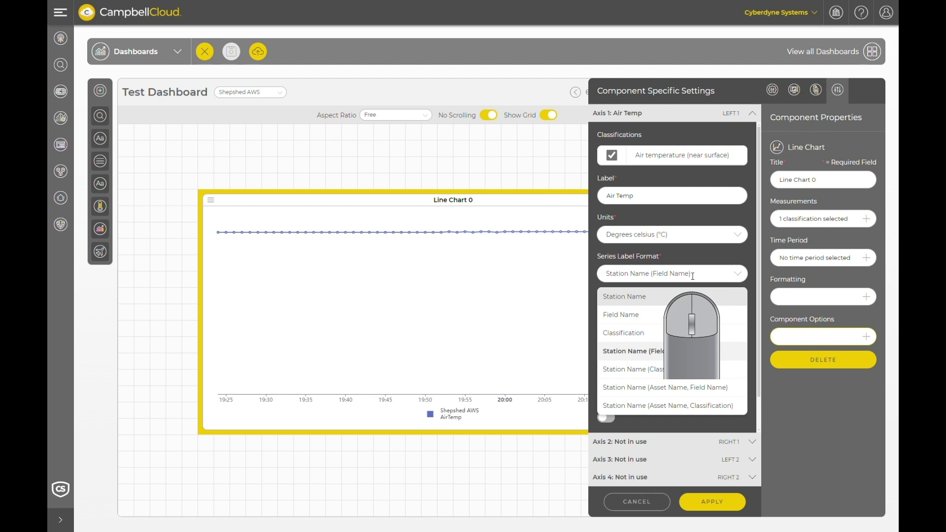
pyautogui.click(638, 318)
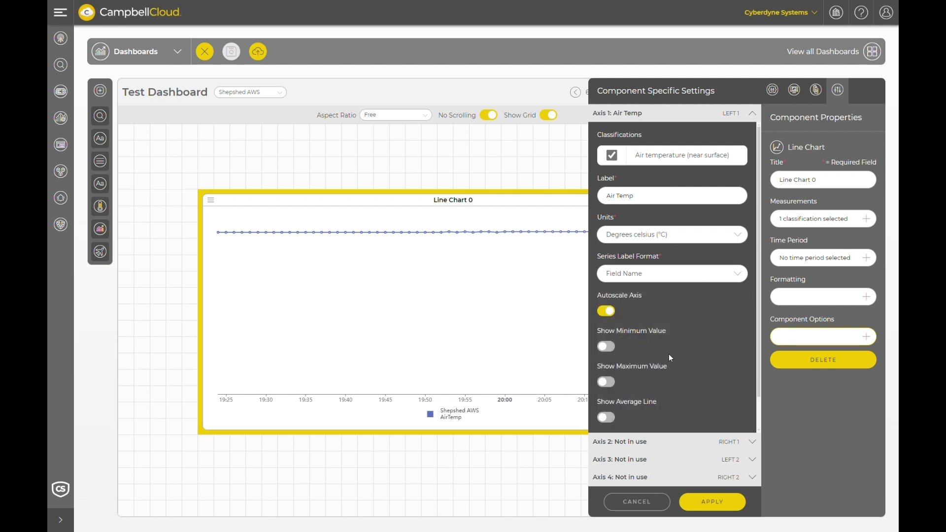
# Turn on the minimum and maximum value displays for Axis 1 and apply the component settings
pyautogui.click(606, 347)
pyautogui.click(607, 382)
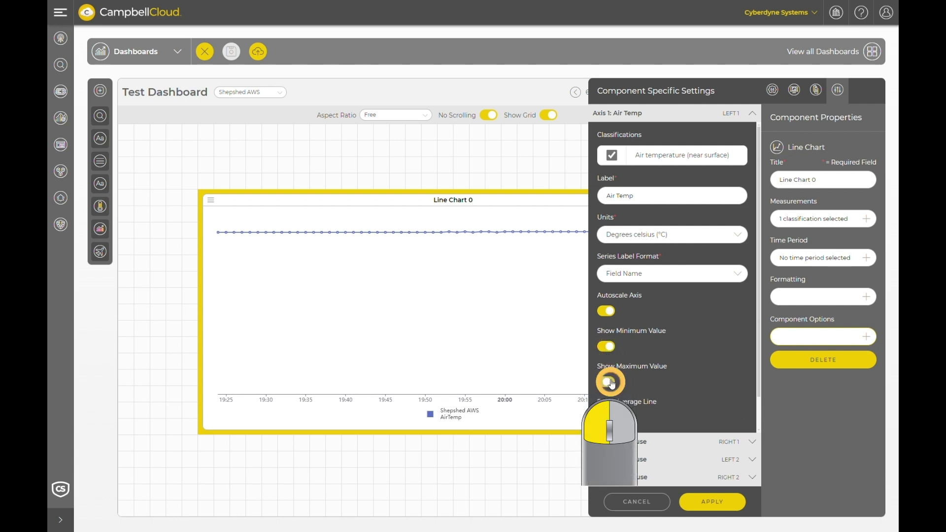
pyautogui.click(712, 502)
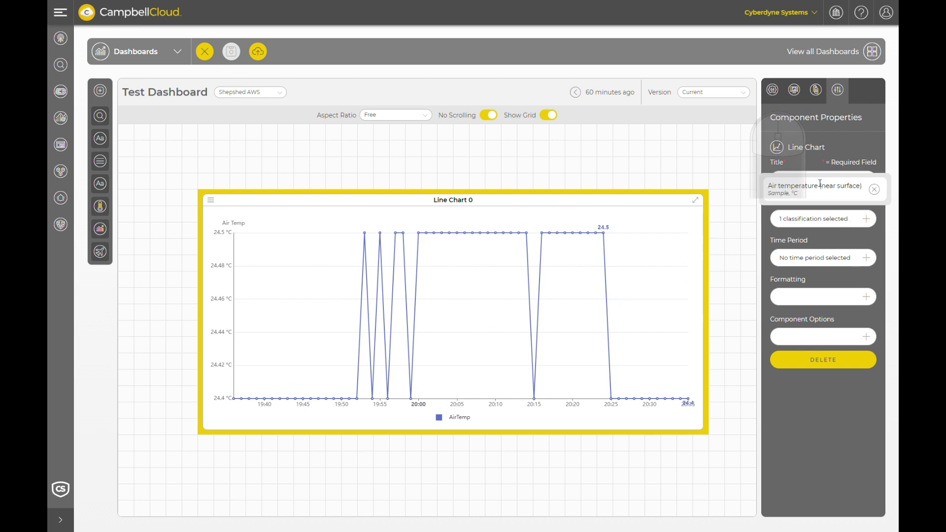
# Set the dashboard's global time period to the last 6 hours and apply it
pyautogui.click(773, 89)
pyautogui.click(824, 457)
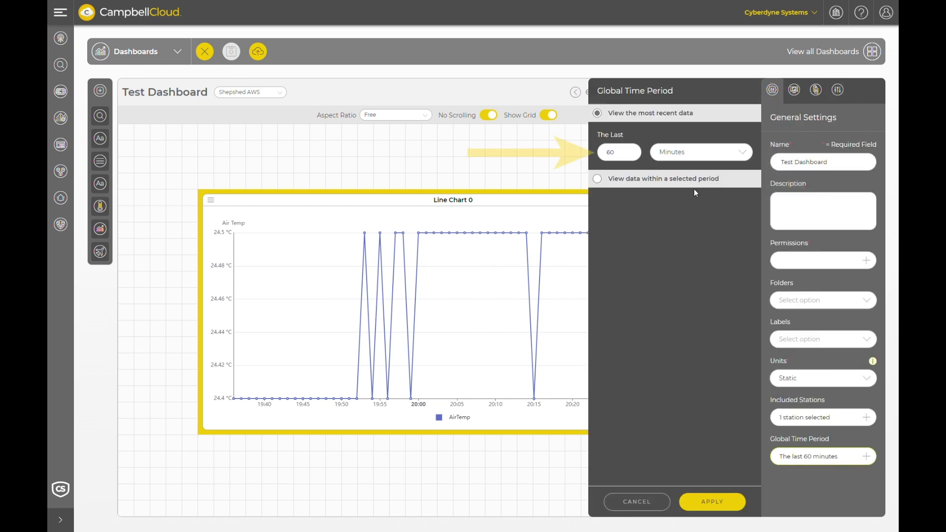
pyautogui.click(659, 155)
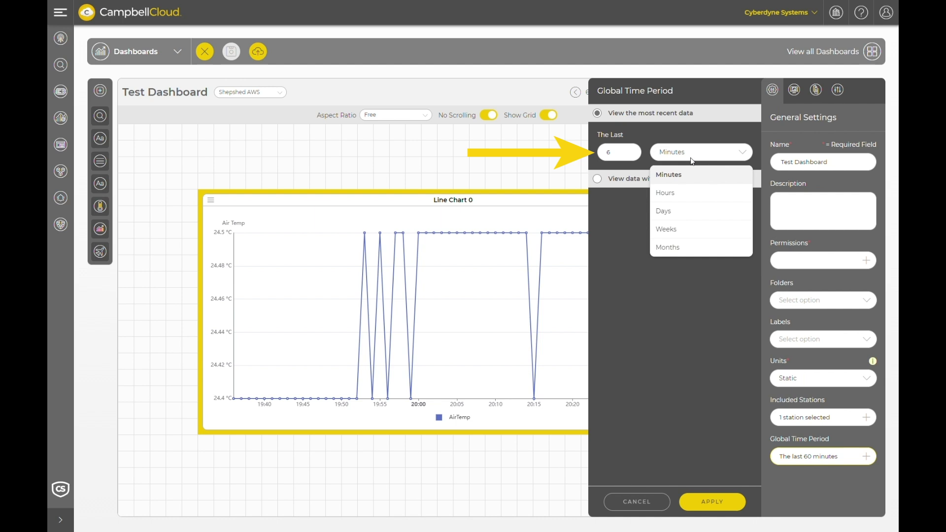
pyautogui.click(686, 190)
pyautogui.click(714, 502)
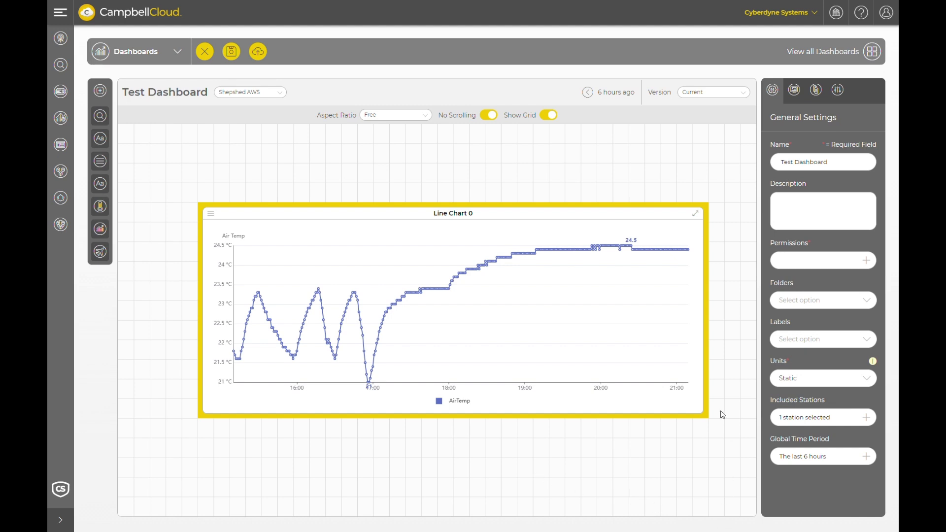
# Give the line chart its own time period of the last 24 hours, apply it and save the dashboard
pyautogui.click(839, 91)
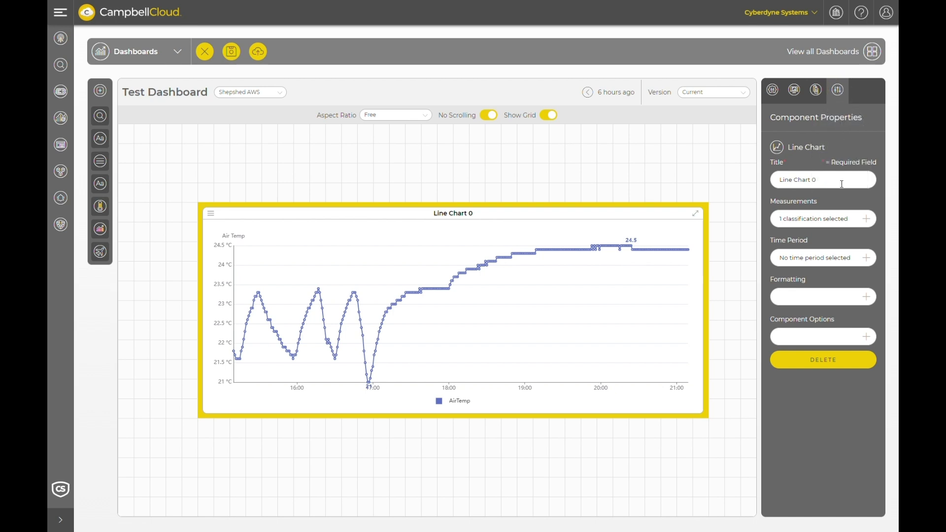
pyautogui.click(833, 258)
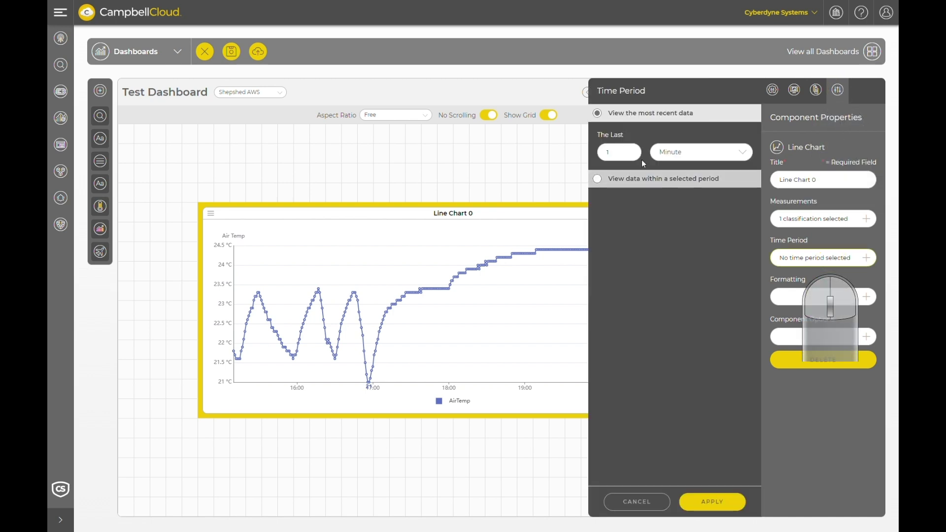
pyautogui.click(610, 154)
pyautogui.write('24')
pyautogui.click(708, 152)
pyautogui.click(687, 193)
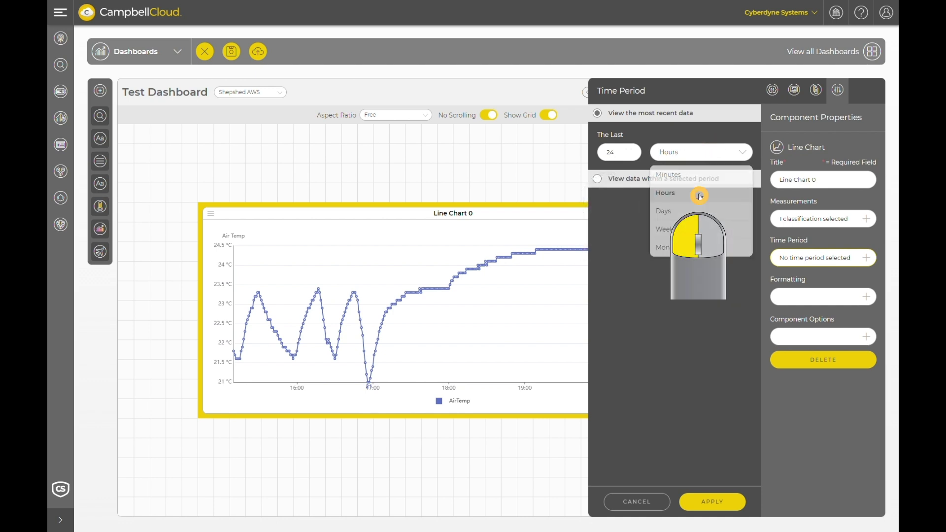
pyautogui.click(717, 505)
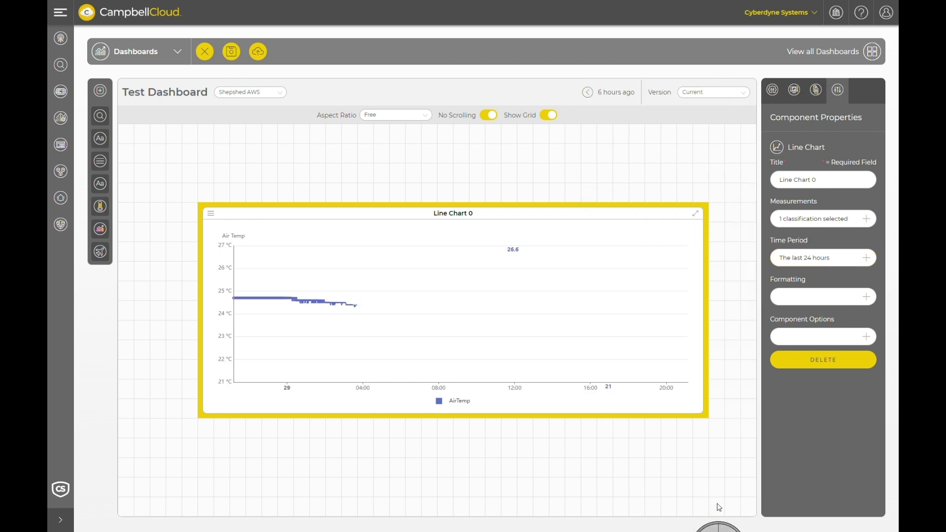
pyautogui.click(231, 51)
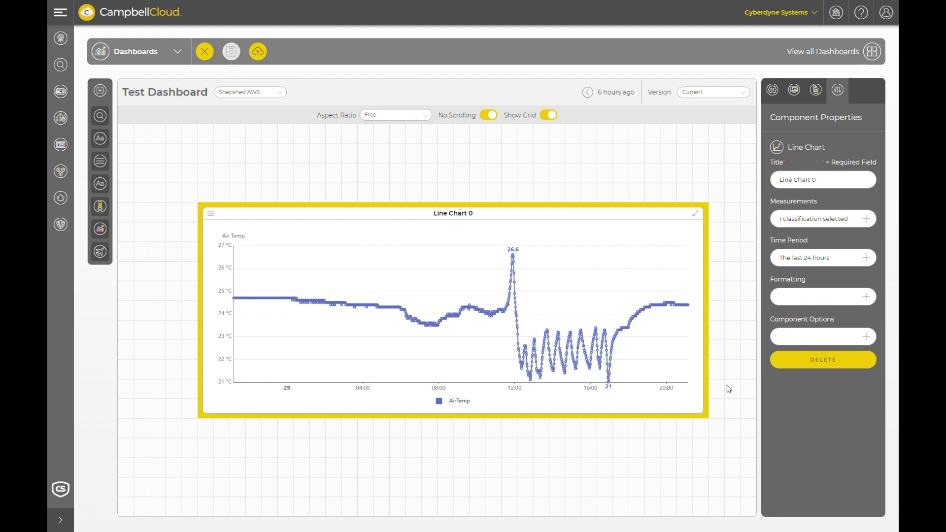
# Browse the dashboard back through earlier 6-hour periods and step forward again
pyautogui.click(587, 92)
pyautogui.click(496, 93)
pyautogui.click(609, 93)
pyautogui.click(609, 93)
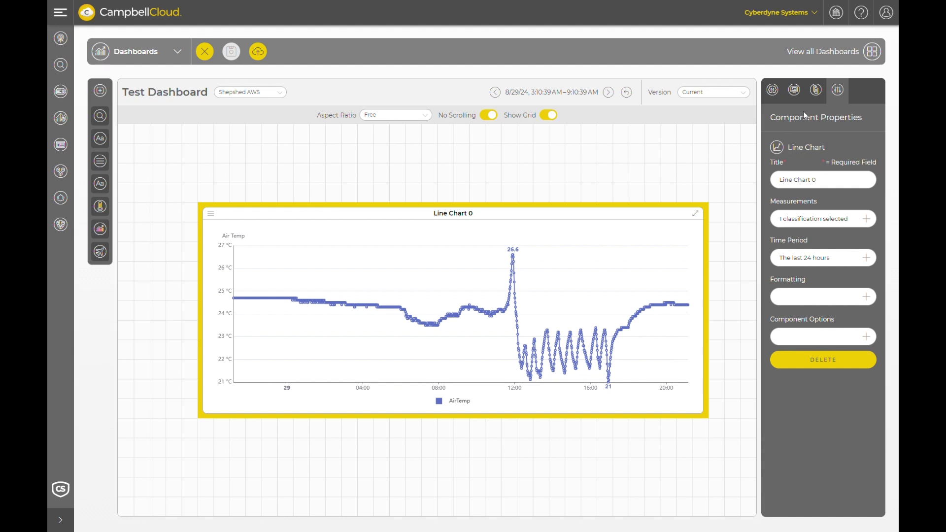
# Change the line chart's title to "Air Temperature"
pyautogui.tripleClick(830, 183)
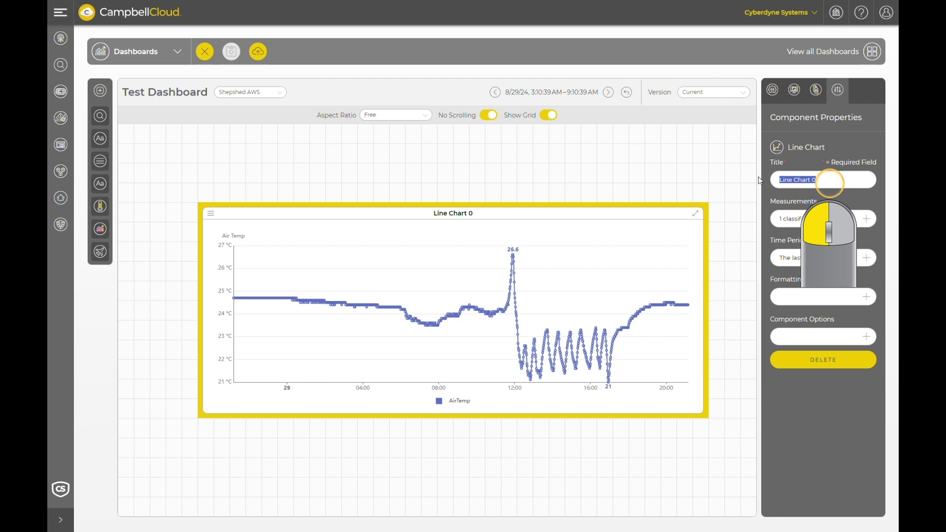
pyautogui.write('Air Tem')
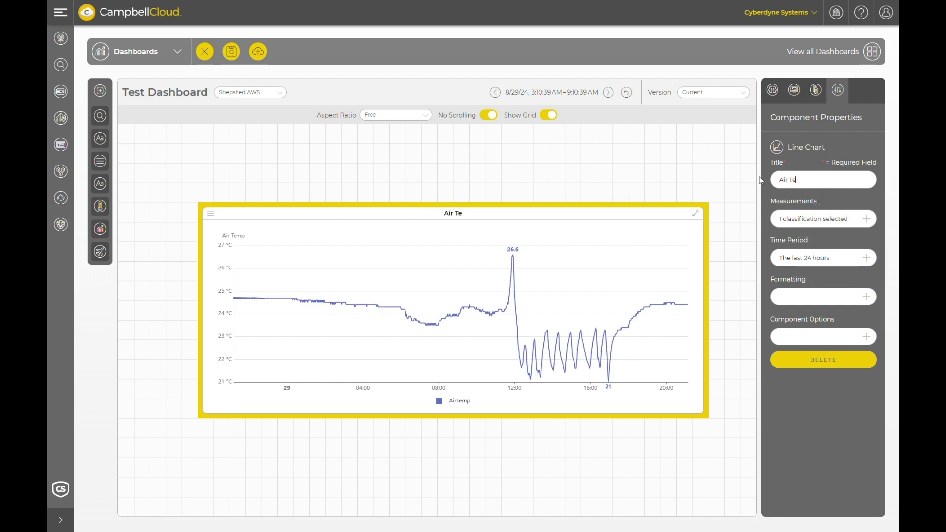
pyautogui.write('perature')
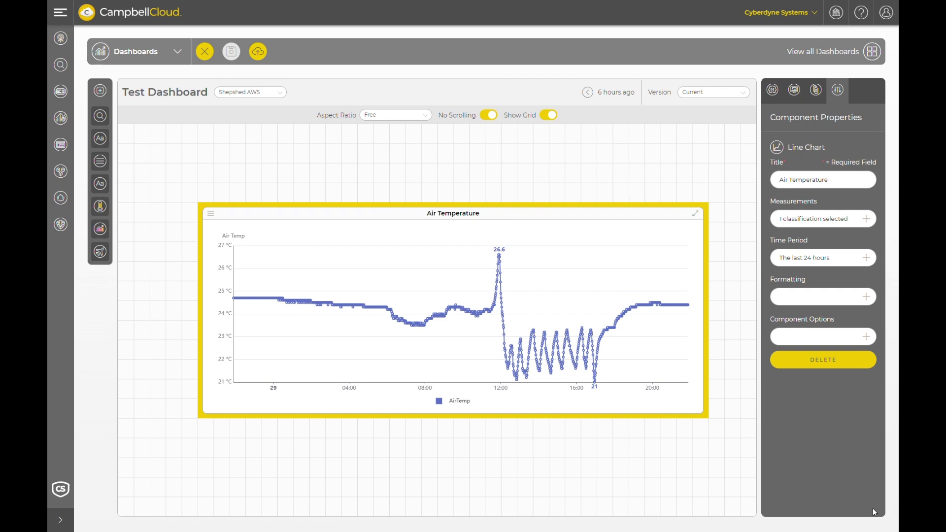
# Set the general theme's header background to the dark grey sampled from the application's header bar
pyautogui.click(794, 89)
pyautogui.scroll(-5, 827, 268)
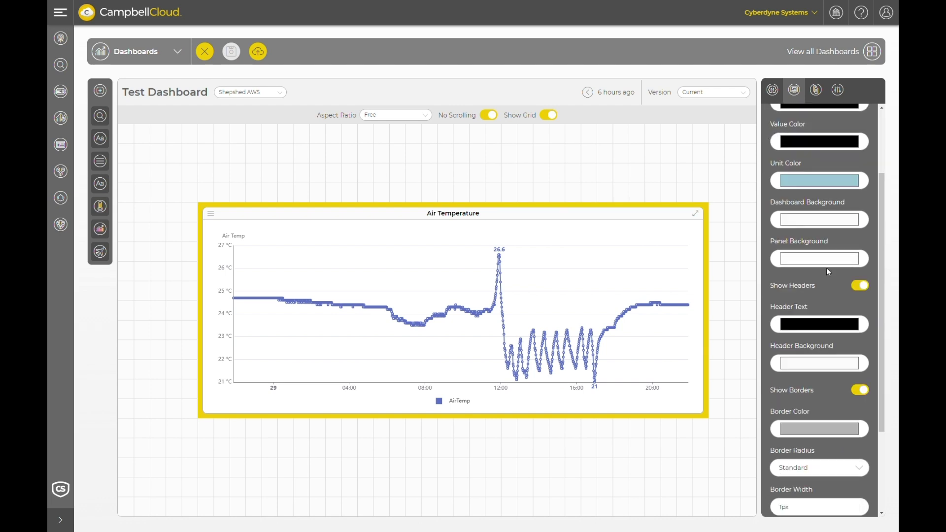
pyautogui.scroll(5, 825, 400)
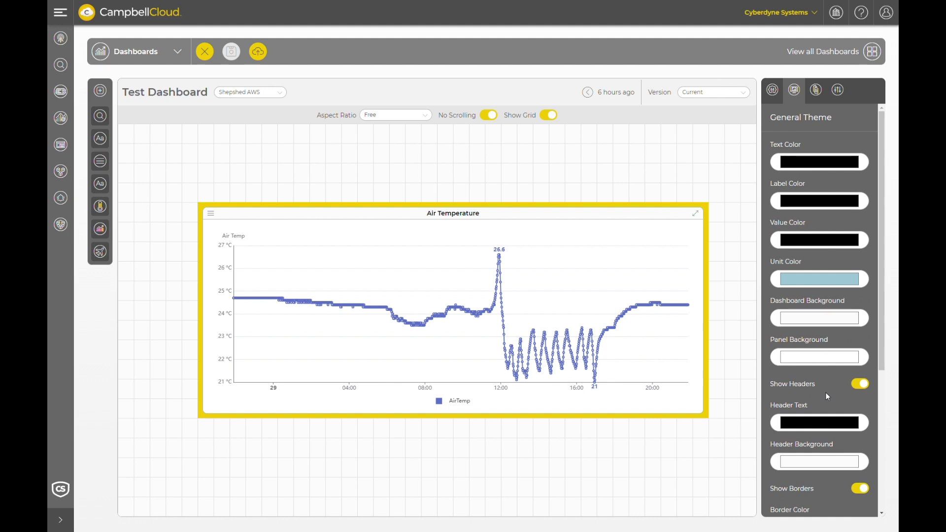
pyautogui.click(812, 458)
pyautogui.click(641, 20)
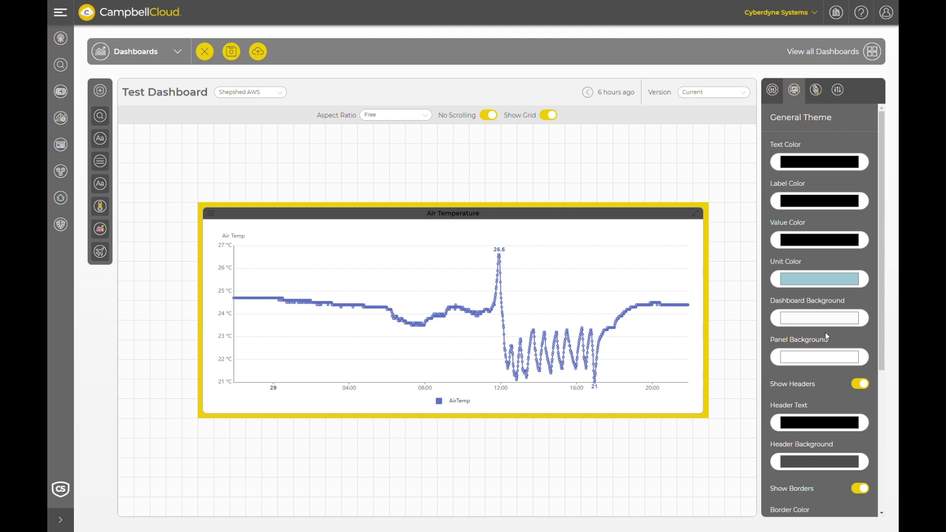
# Set the general theme's header text to the near-white sampled from the dashboard canvas and save the dashboard
pyautogui.click(808, 422)
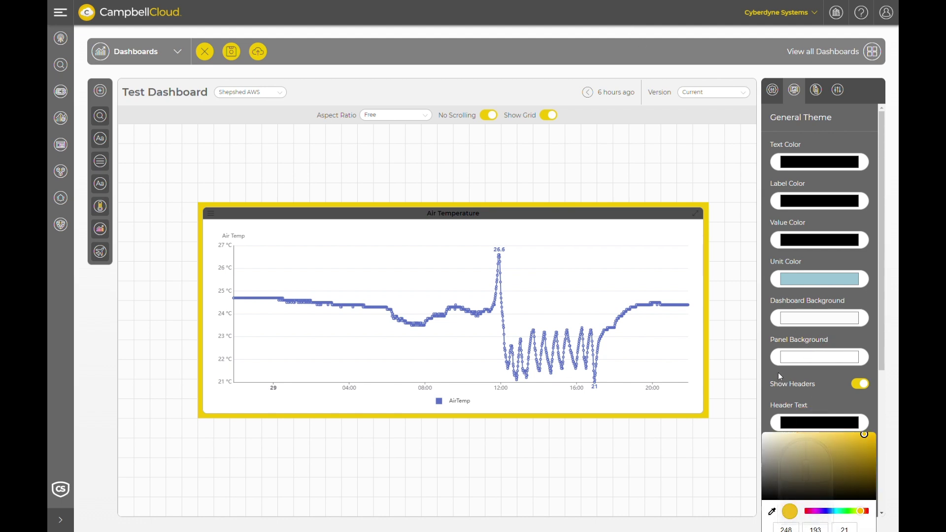
pyautogui.click(753, 372)
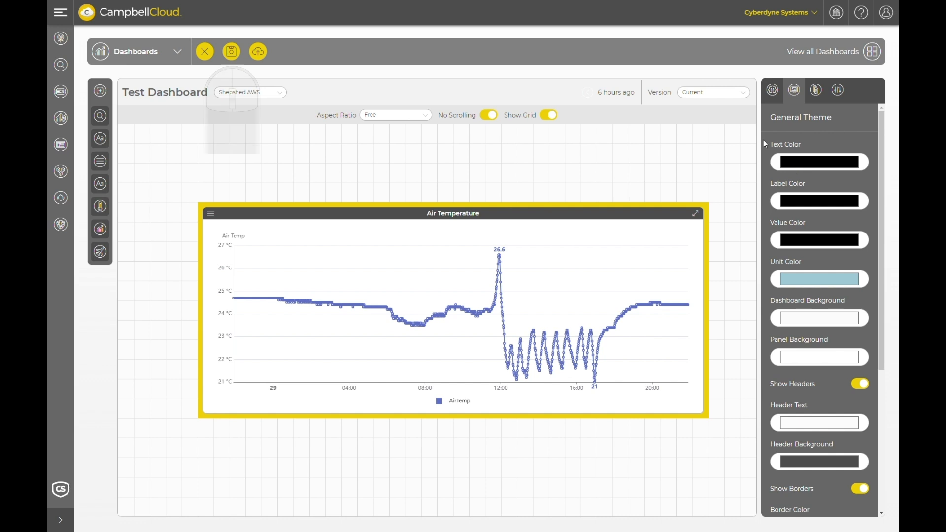
pyautogui.click(231, 51)
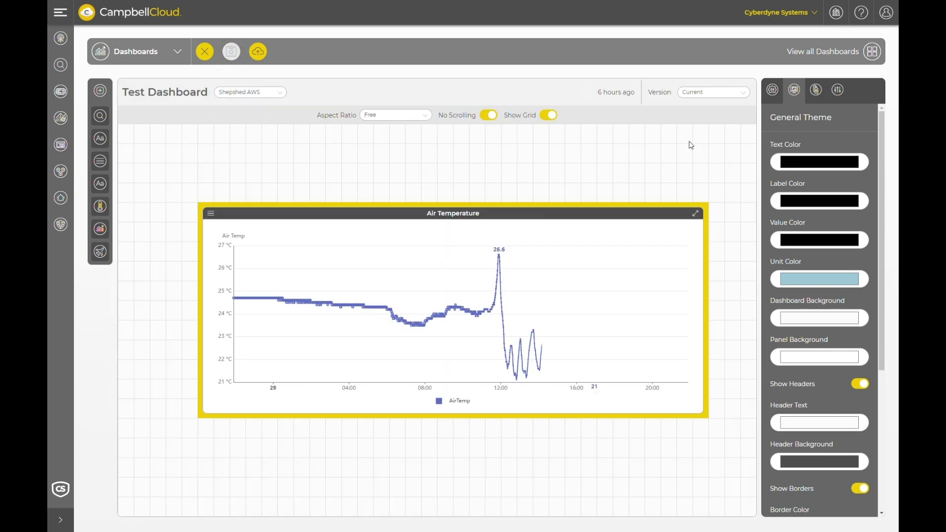
# Open Test Dashboard from the list of all dashboards and view it in full screen, then exit full screen
pyautogui.click(873, 49)
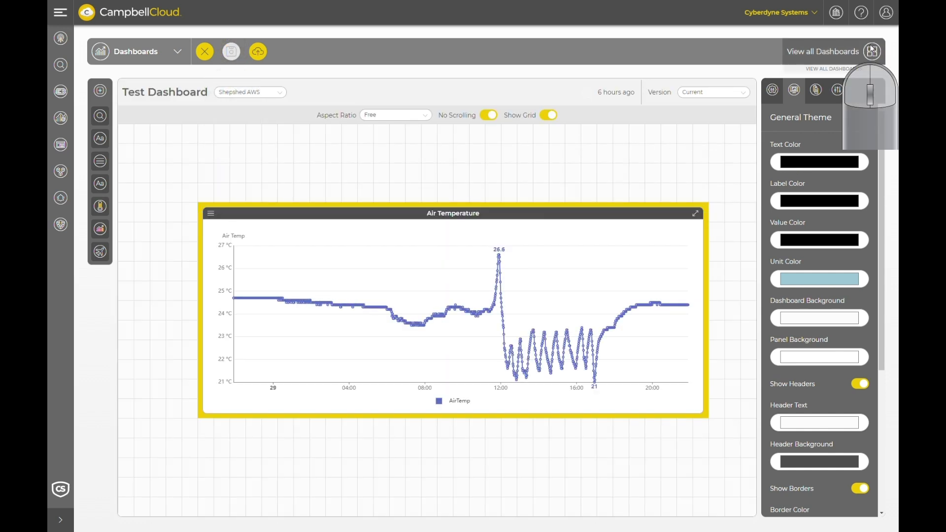
pyautogui.click(172, 385)
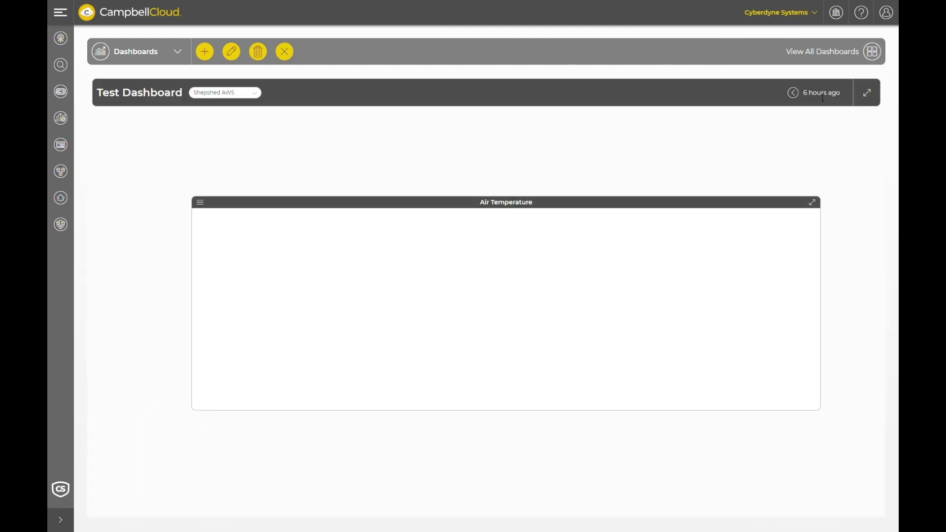
pyautogui.click(871, 92)
pyautogui.click(882, 13)
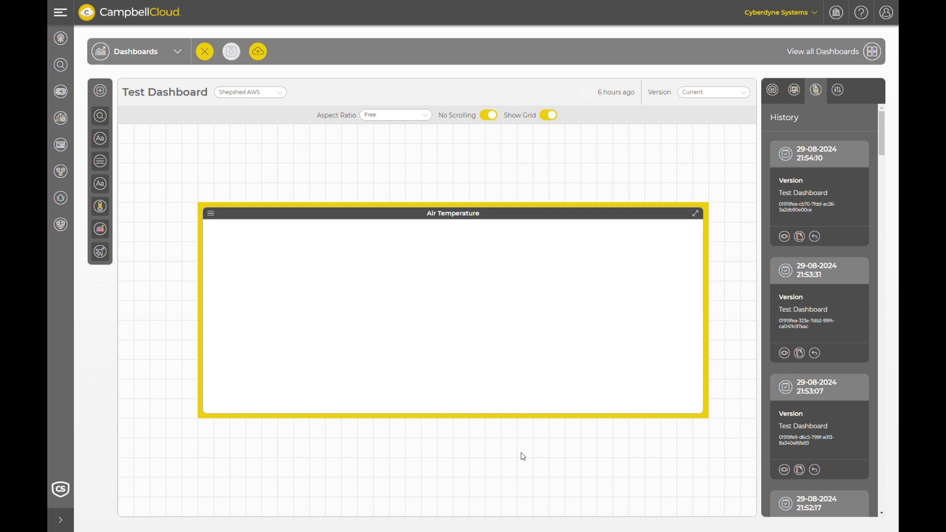
# Enable Use Component Theme in the Air Temperature chart's formatting and review the available theme options
pyautogui.click(838, 90)
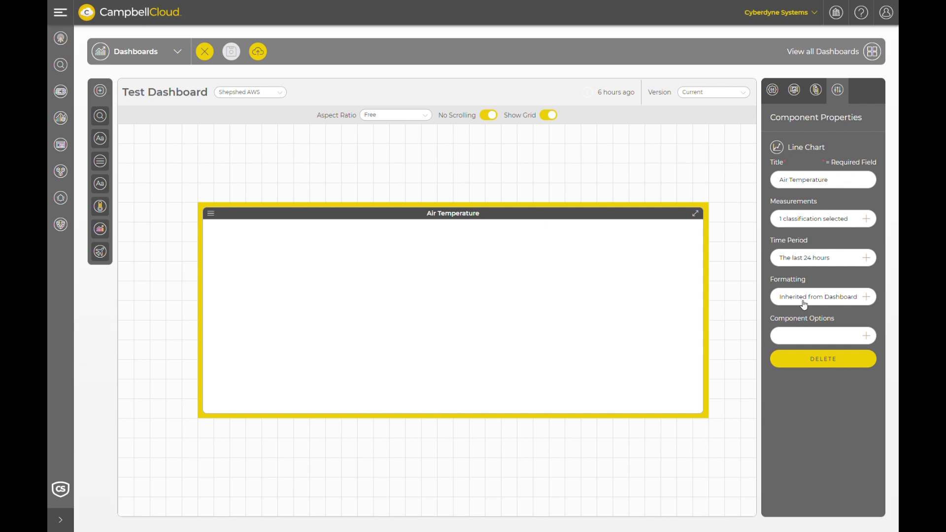
pyautogui.click(856, 298)
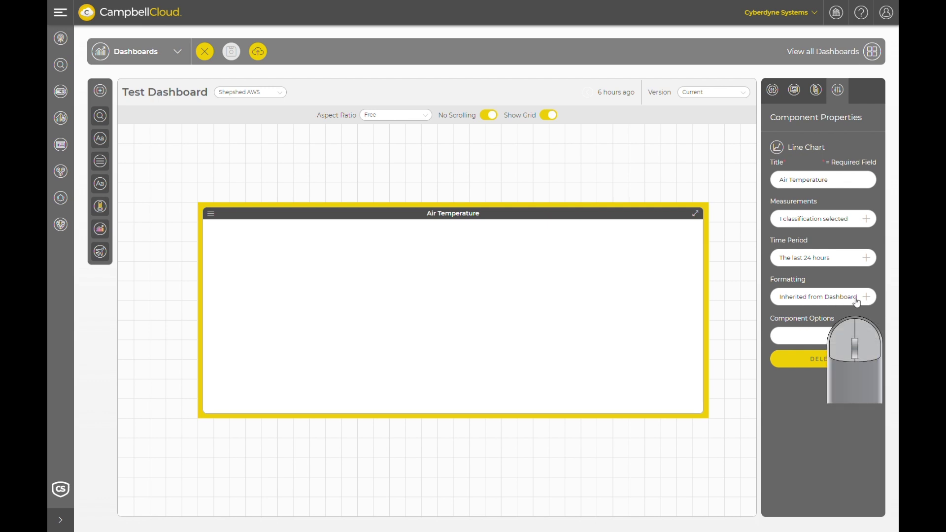
pyautogui.click(747, 121)
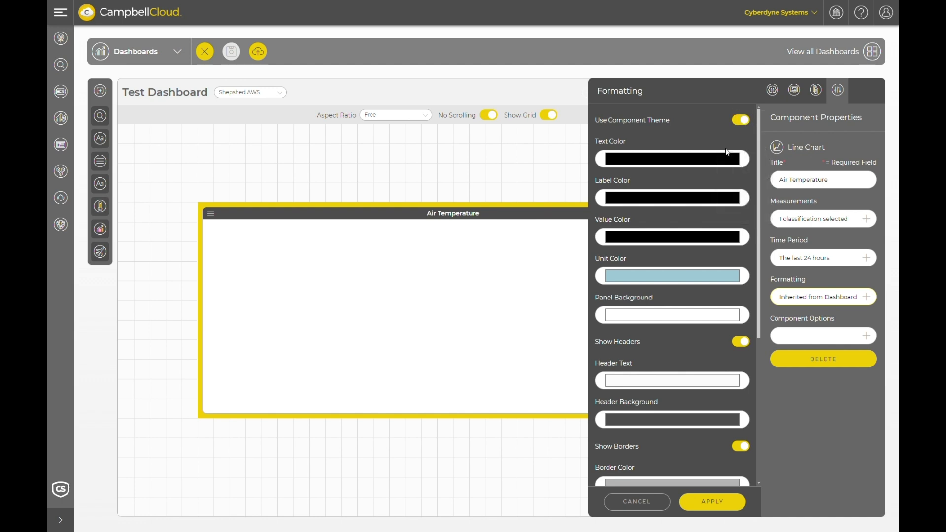
pyautogui.scroll(-5, 691, 350)
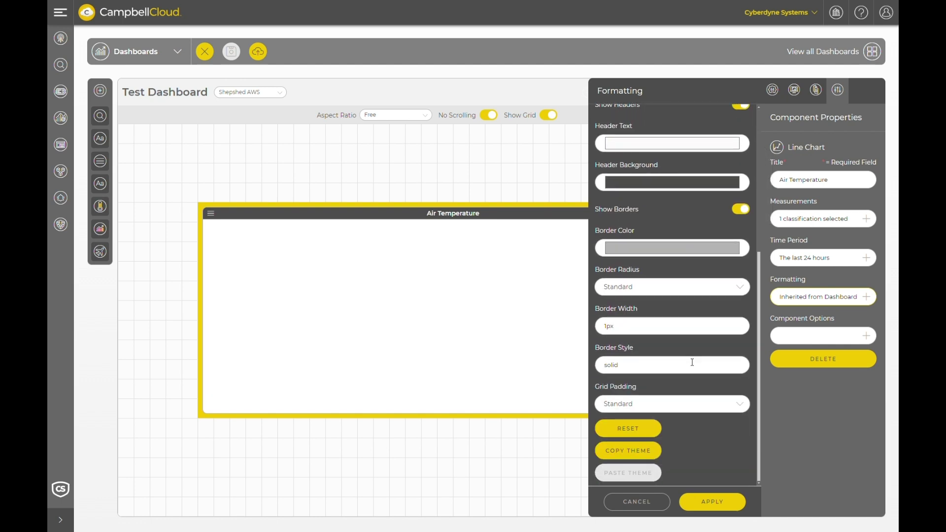
pyautogui.scroll(5, 693, 363)
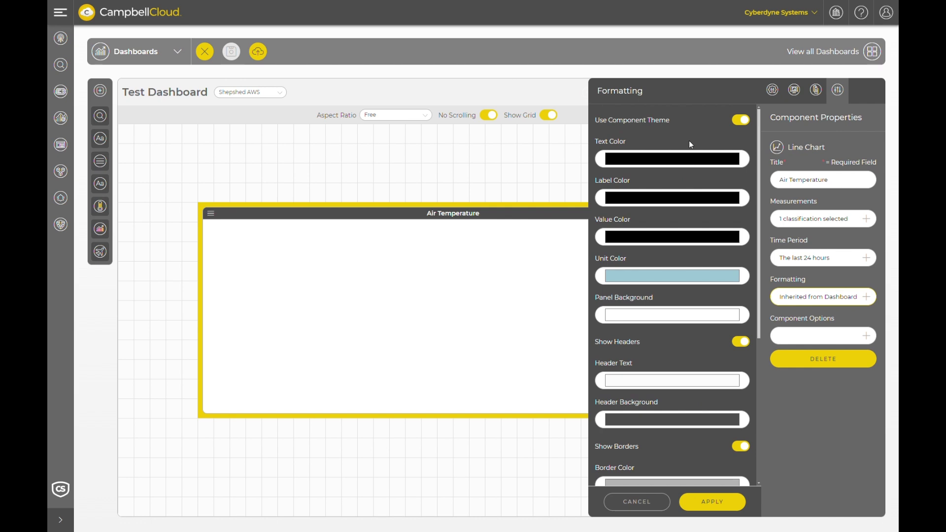
# Set the chart's header text to the yellow sampled from its selection frame, apply the formatting and save the dashboard
pyautogui.scroll(-2, 686, 244)
pyautogui.click(684, 292)
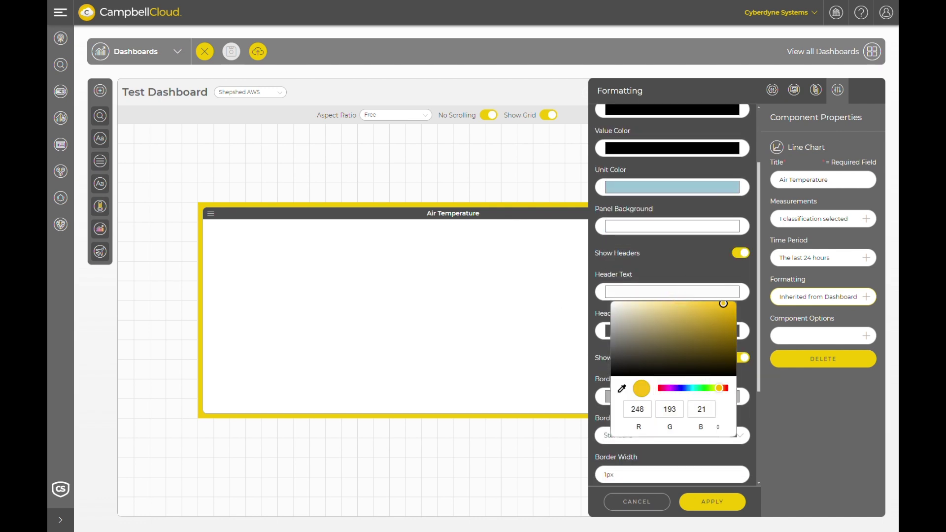
pyautogui.click(583, 363)
pyautogui.click(723, 506)
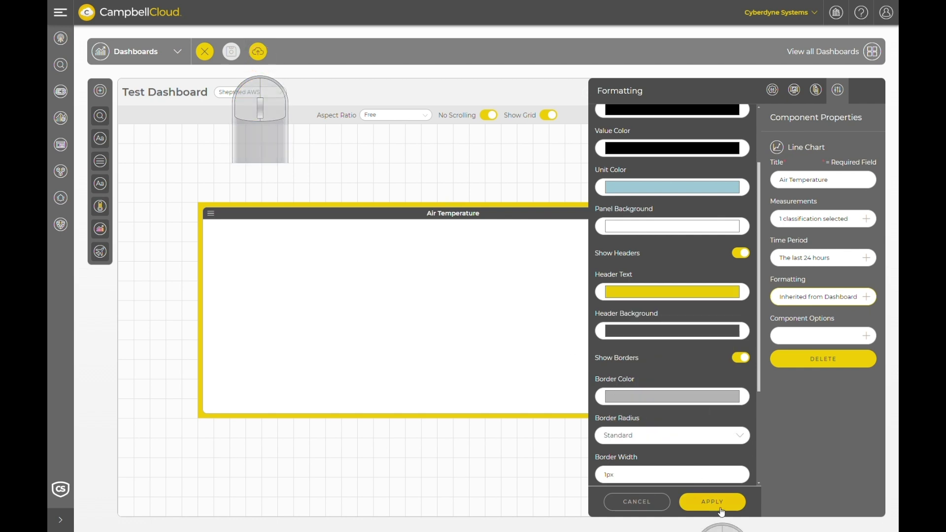
pyautogui.click(231, 52)
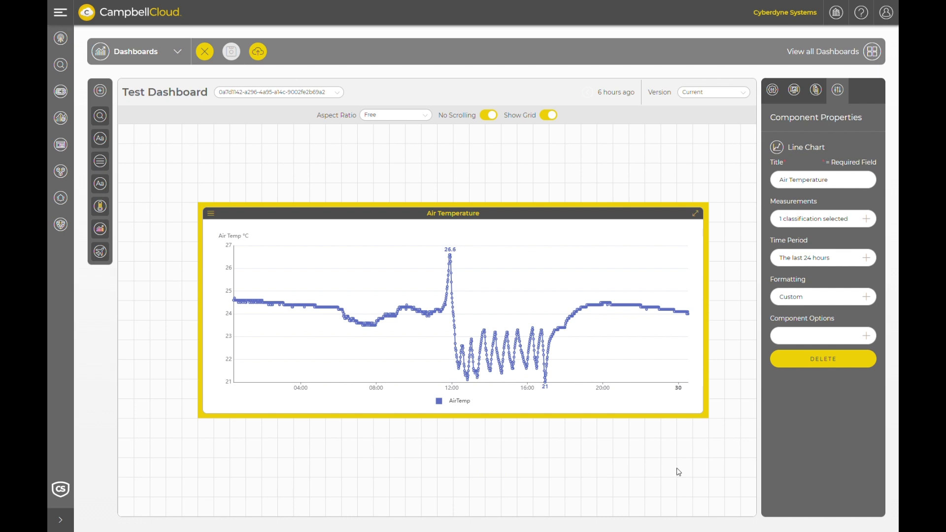
# Shrink the Air Temperature chart and move it lower on the canvas to free space above it
pyautogui.moveTo(707, 416)
pyautogui.moveTo(707, 415); pyautogui.dragTo(591, 374)
pyautogui.moveTo(400, 209); pyautogui.dragTo(445, 288)
# Add a Datapoint Value component above the Air Temperature chart and enlarge it to nearly fill the gap over the chart
pyautogui.moveTo(109, 124)
pyautogui.moveTo(145, 143); pyautogui.dragTo(339, 159)
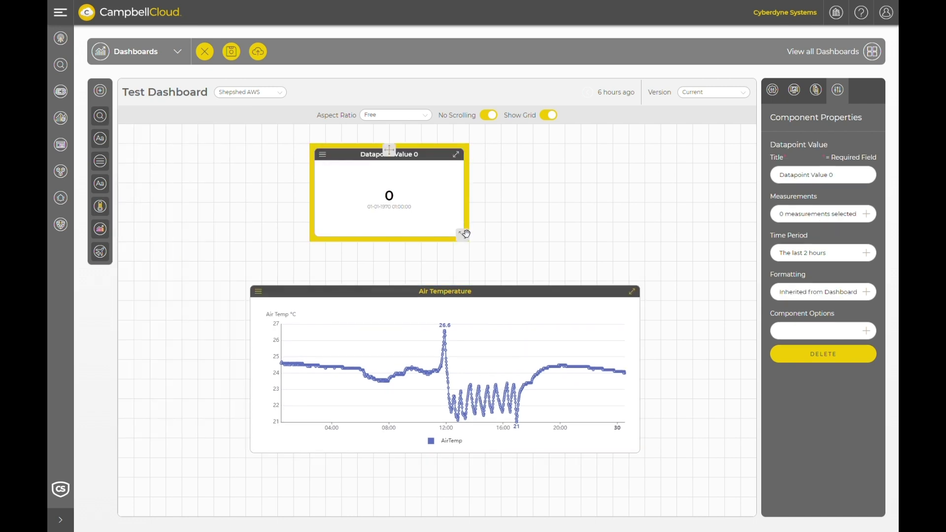
pyautogui.moveTo(466, 235); pyautogui.dragTo(556, 259)
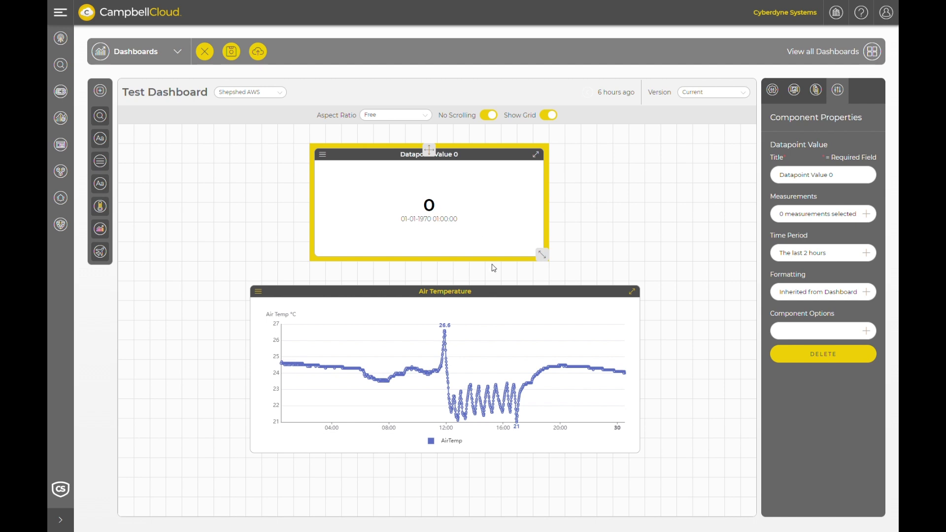
# Copy the component theme from the Air Temperature chart's formatting and apply the formatting
pyautogui.click(507, 335)
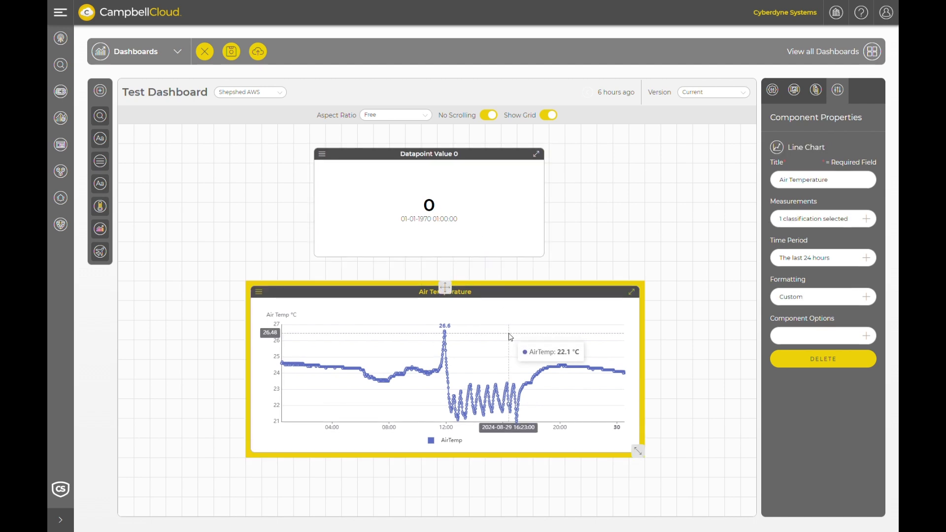
pyautogui.click(867, 297)
pyautogui.scroll(-5, 706, 303)
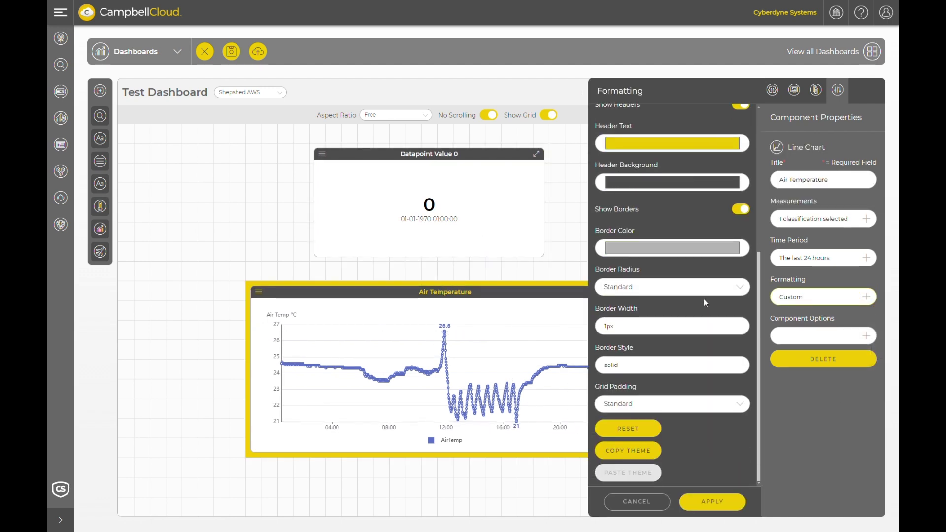
pyautogui.click(628, 450)
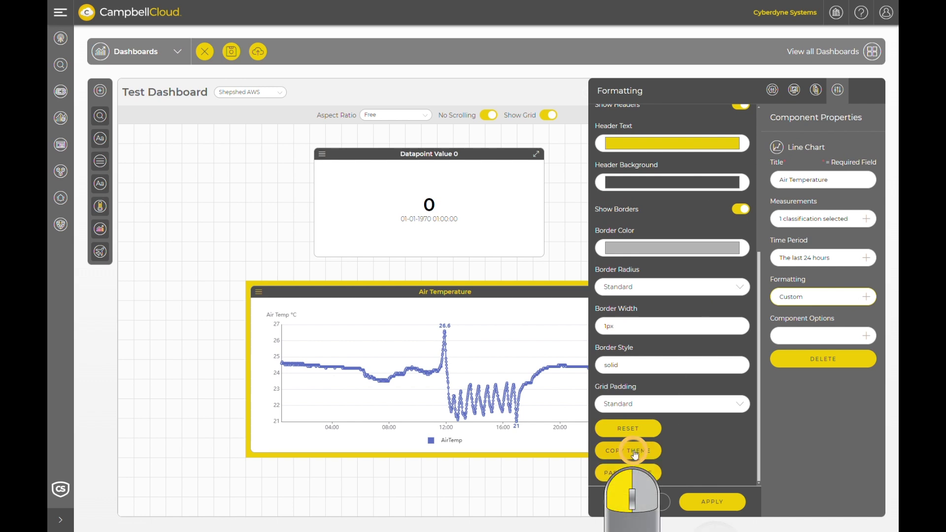
pyautogui.click(718, 507)
# Paste the copied theme into the Datapoint Value component's formatting and apply it
pyautogui.click(513, 217)
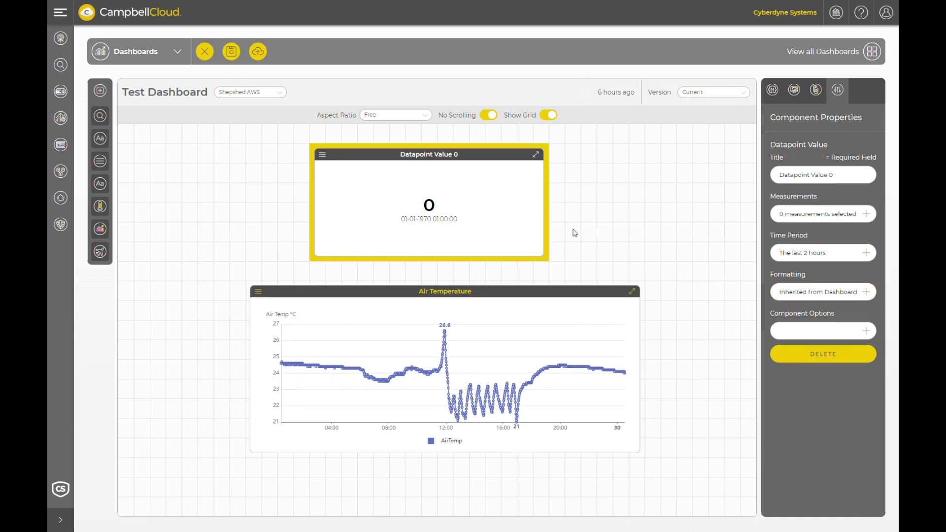
pyautogui.click(856, 298)
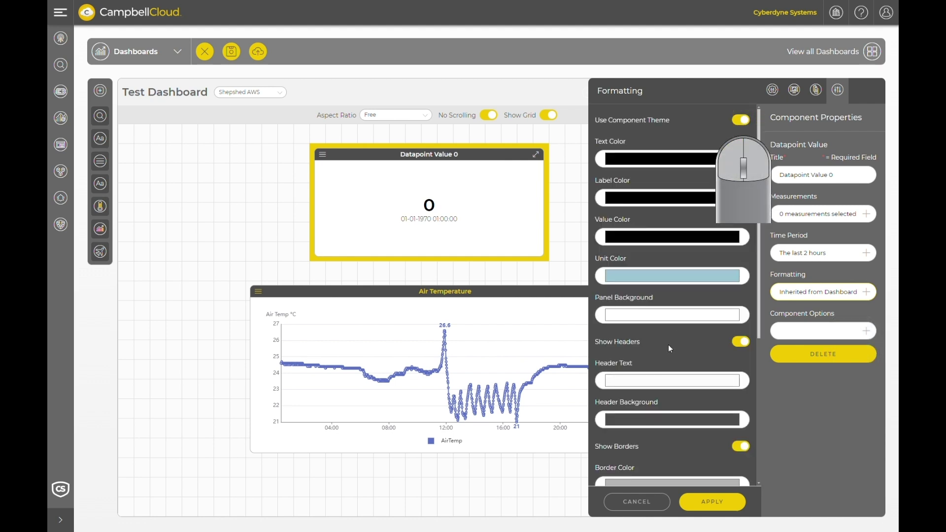
pyautogui.scroll(-5, 670, 349)
pyautogui.click(636, 473)
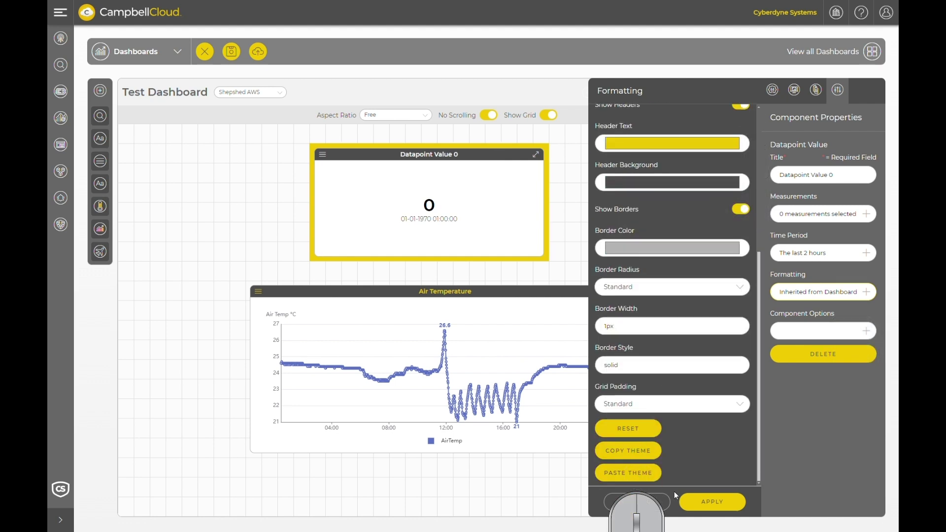
pyautogui.click(712, 501)
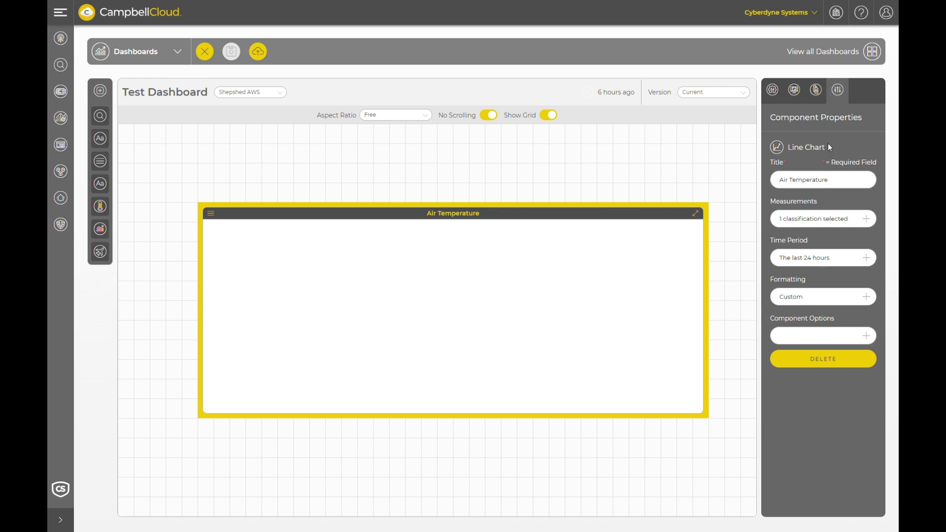
# Open Test Dashboard's history and look through its saved versions, returning to the most recent ones
pyautogui.click(819, 94)
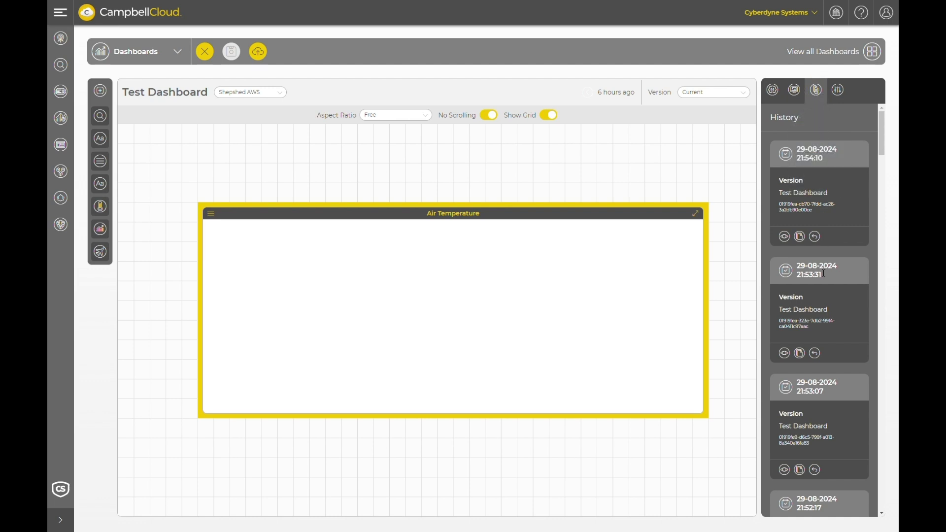
pyautogui.scroll(-10, 824, 273)
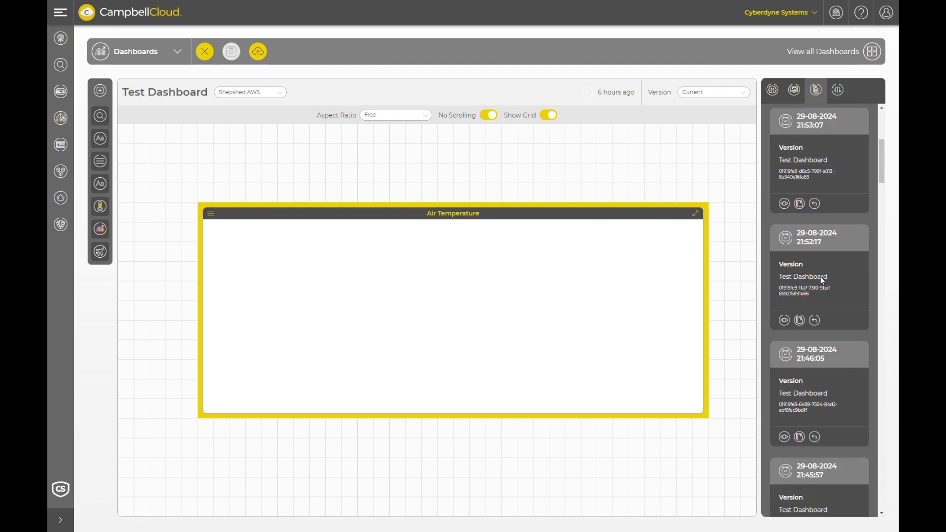
pyautogui.scroll(7, 823, 288)
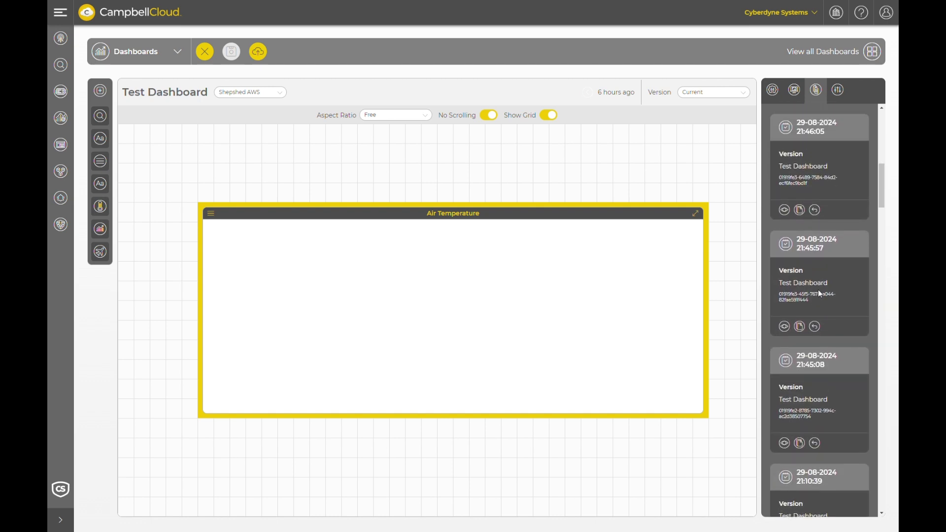
pyautogui.scroll(5, 823, 293)
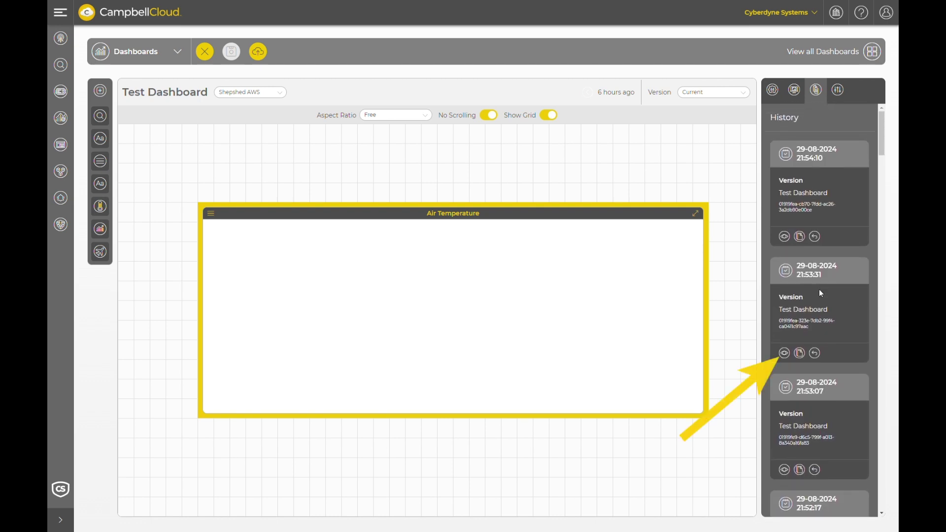